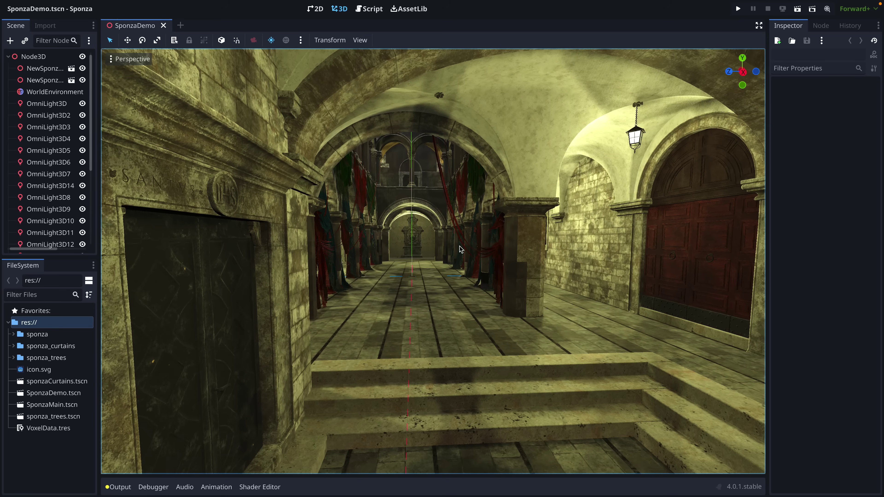
Step: Fly the camera through the Sponza corridor, backing off the lion head and heading down the curtained colonnade
{"action": "right_click_drag", "start_coordinate": [446, 279], "coordinate": [419, 278]}
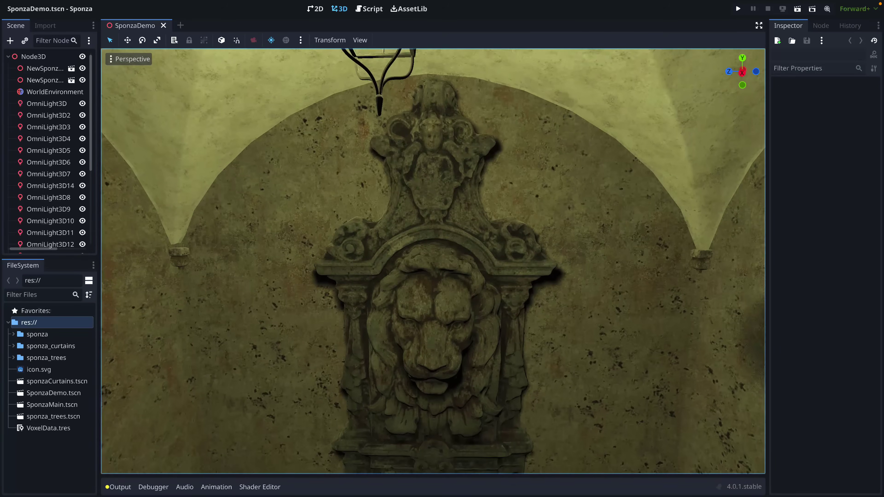
{"action": "key", "text": "s"}
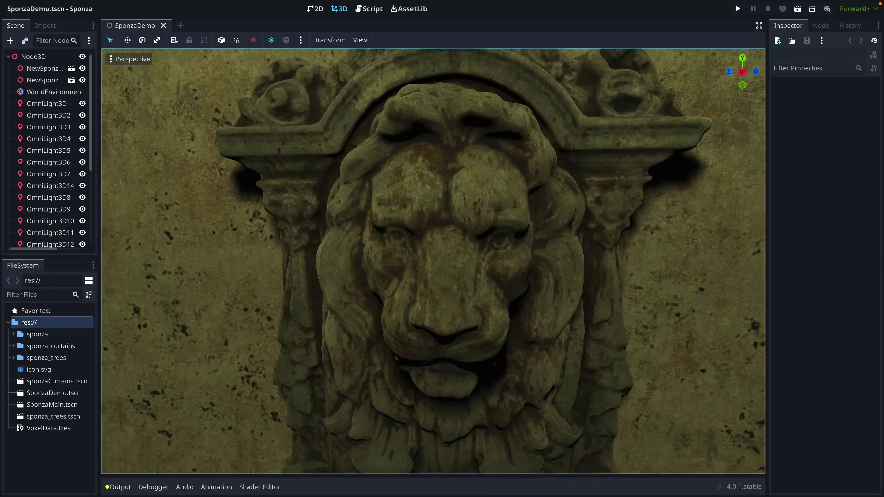
{"action": "key", "text": "s"}
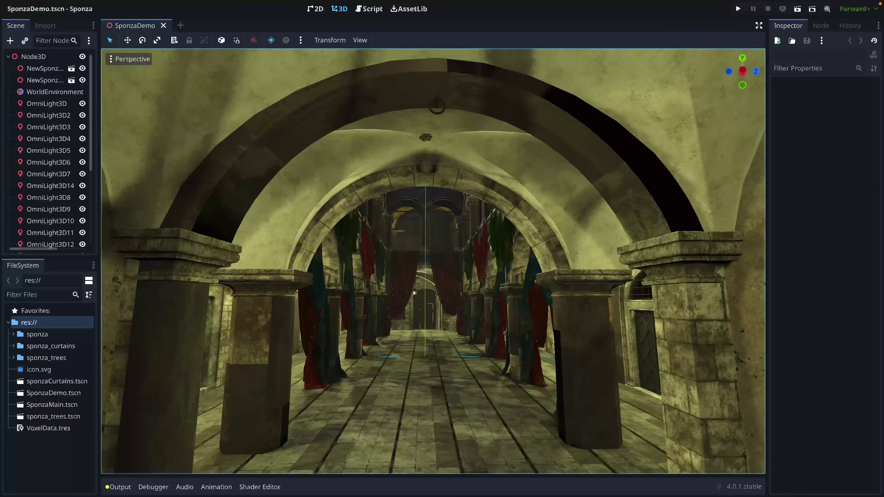
{"action": "key", "text": "w"}
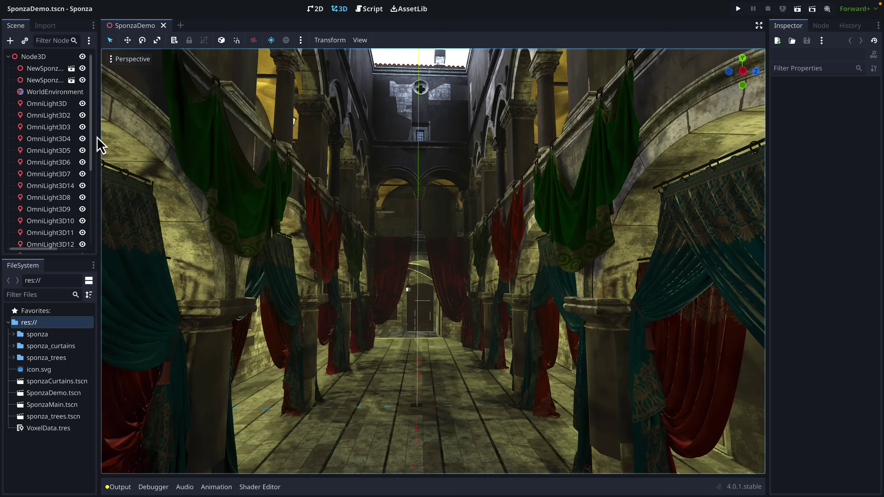
Step: Widen the Scene dock, then hide and reshow the NewSponza curtains and main building
{"action": "left_click_drag", "start_coordinate": [99, 140], "coordinate": [188, 143]}
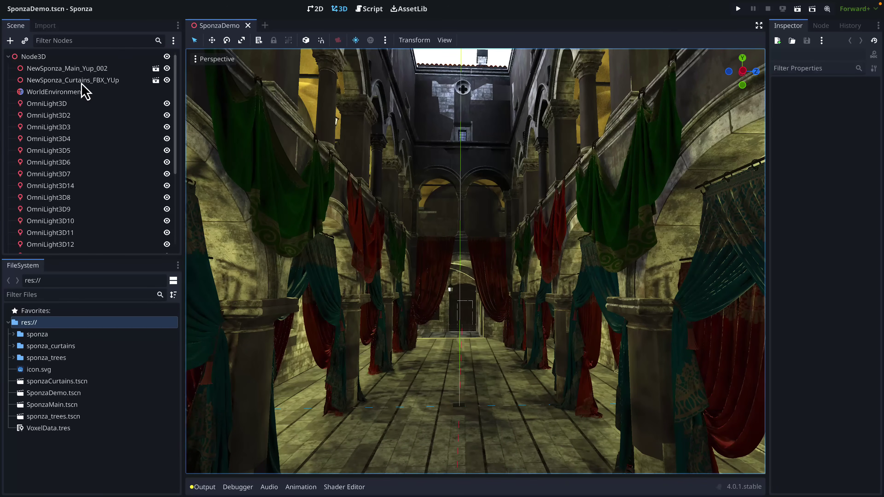
{"action": "left_click", "coordinate": [167, 80]}
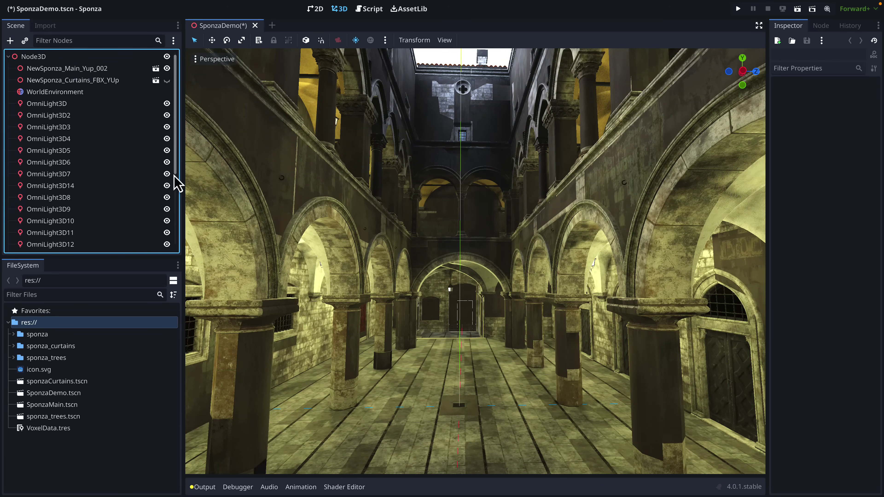
{"action": "scroll", "coordinate": [176, 181], "scroll_direction": "down", "scroll_amount": 2}
{"action": "scroll", "coordinate": [174, 257], "scroll_direction": "down", "scroll_amount": 4}
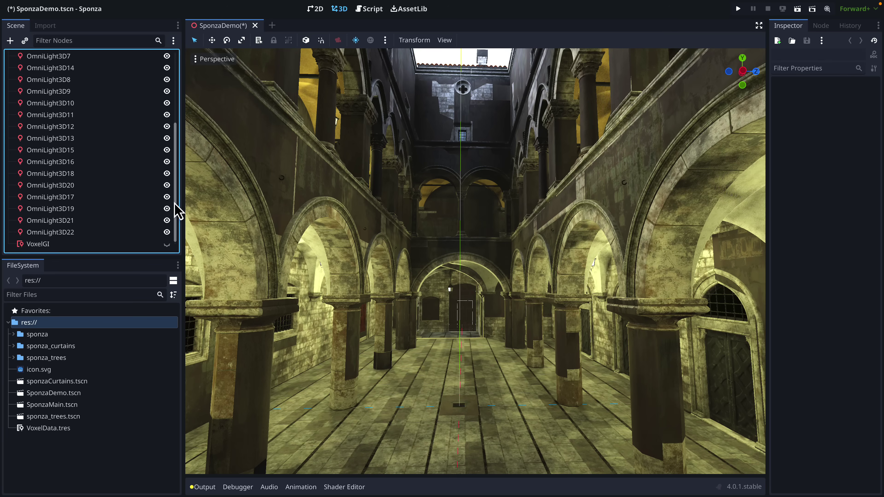
{"action": "scroll", "coordinate": [177, 87], "scroll_direction": "up", "scroll_amount": 5}
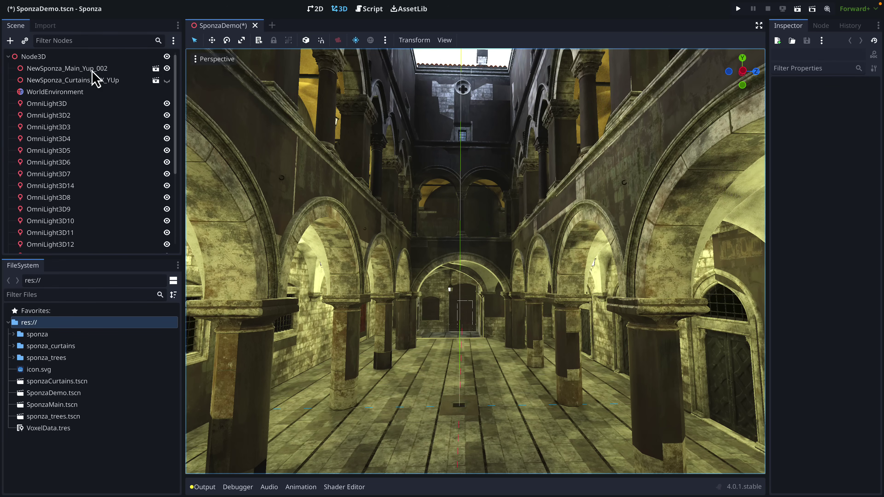
{"action": "left_click", "coordinate": [167, 68]}
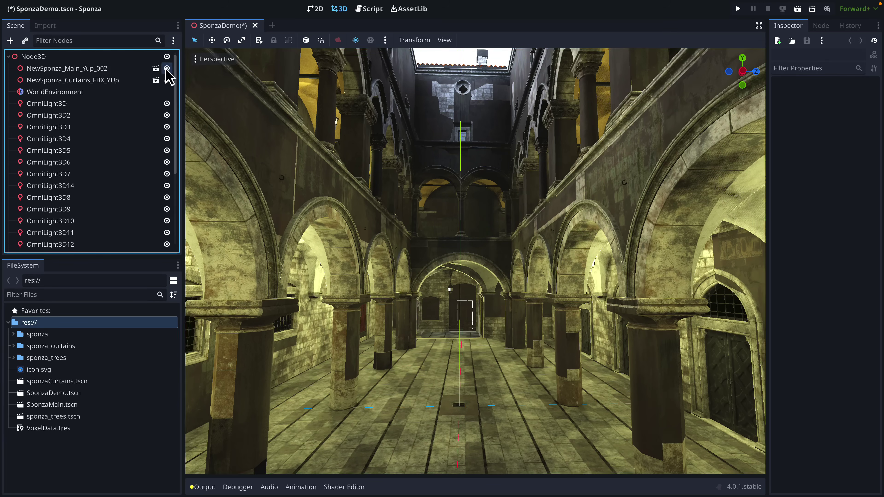
{"action": "left_click", "coordinate": [167, 68]}
{"action": "left_click", "coordinate": [167, 80]}
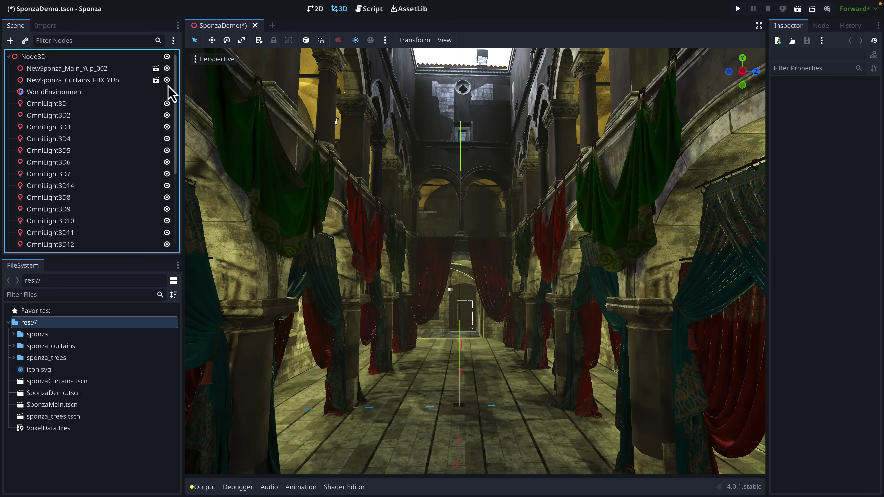
Step: Fly forward through the atrium under the arch and select the first OmniLight3D
{"action": "right_click_drag", "start_coordinate": [343, 178], "coordinate": [450, 229]}
{"action": "key", "text": "w"}
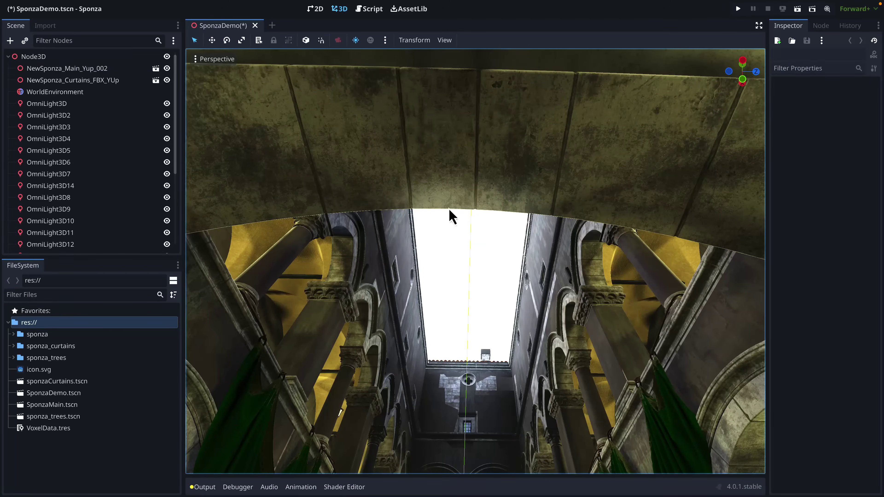
{"action": "mouse_move", "coordinate": [486, 286]}
{"action": "right_mouse_down"}
{"action": "mouse_move", "coordinate": [486, 314]}
{"action": "mouse_move", "coordinate": [484, 288]}
{"action": "right_mouse_up"}
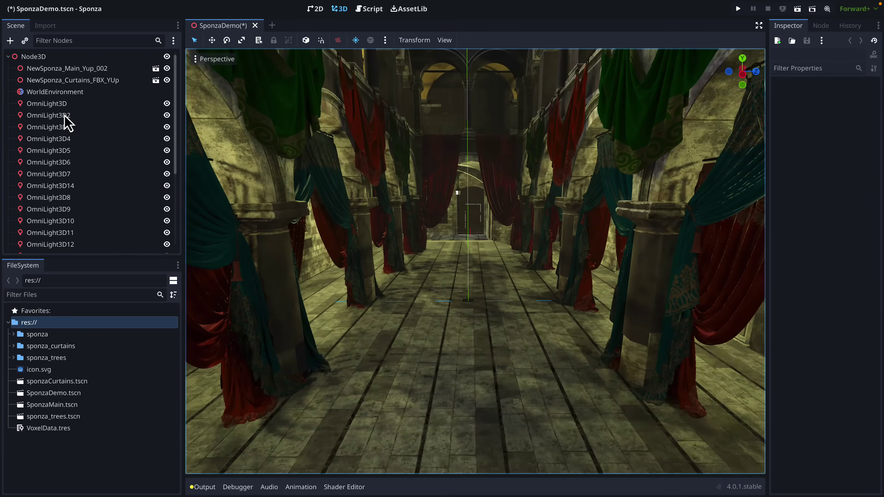
{"action": "left_click", "coordinate": [66, 106]}
Step: Select OmniLight3D through OmniLight3D22 and drag their Omni Range down to about 5.625
{"action": "scroll", "coordinate": [72, 174], "scroll_direction": "down", "scroll_amount": 5}
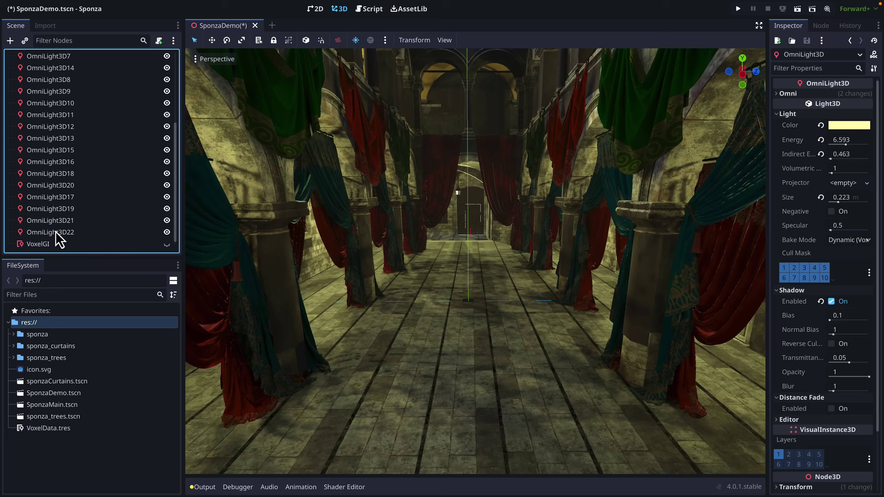
{"action": "left_click", "coordinate": [56, 232], "text": "shift"}
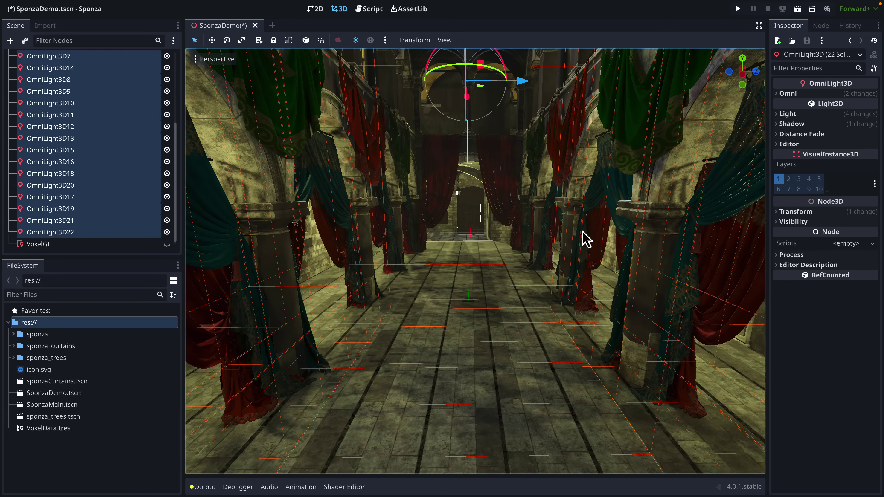
{"action": "right_click_drag", "start_coordinate": [644, 174], "coordinate": [634, 148]}
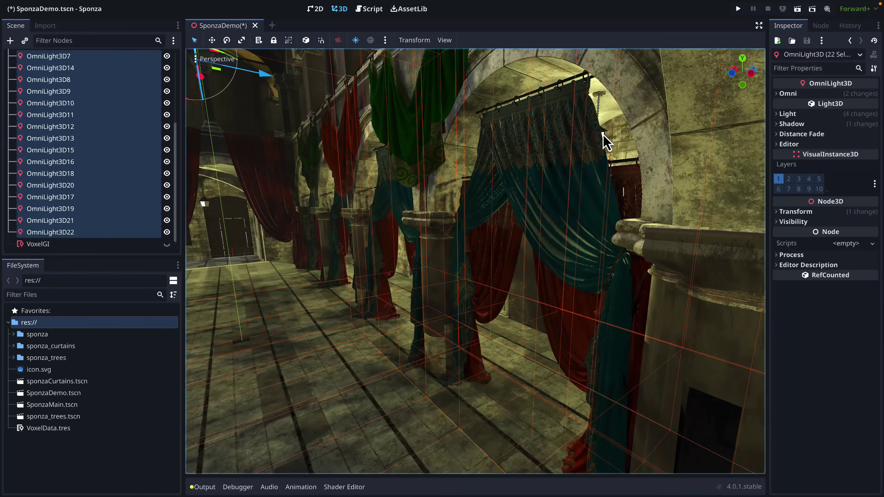
{"action": "left_click", "coordinate": [787, 93]}
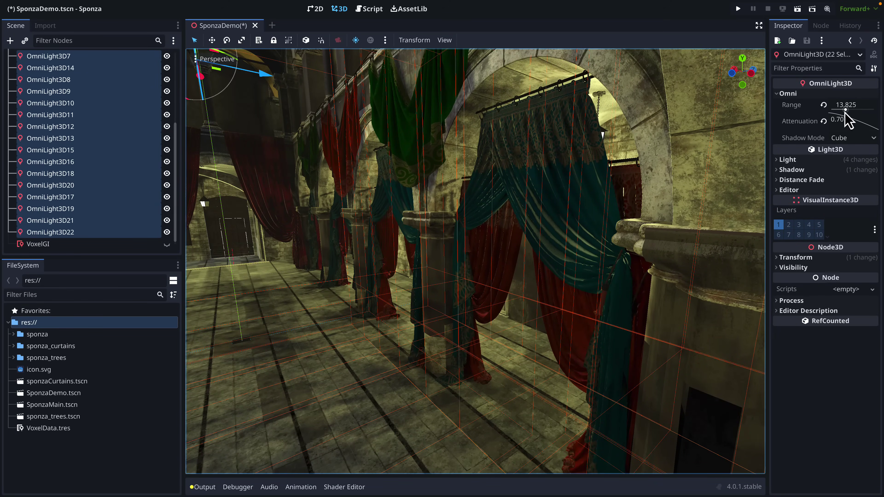
{"action": "left_click_drag", "start_coordinate": [846, 114], "coordinate": [841, 112]}
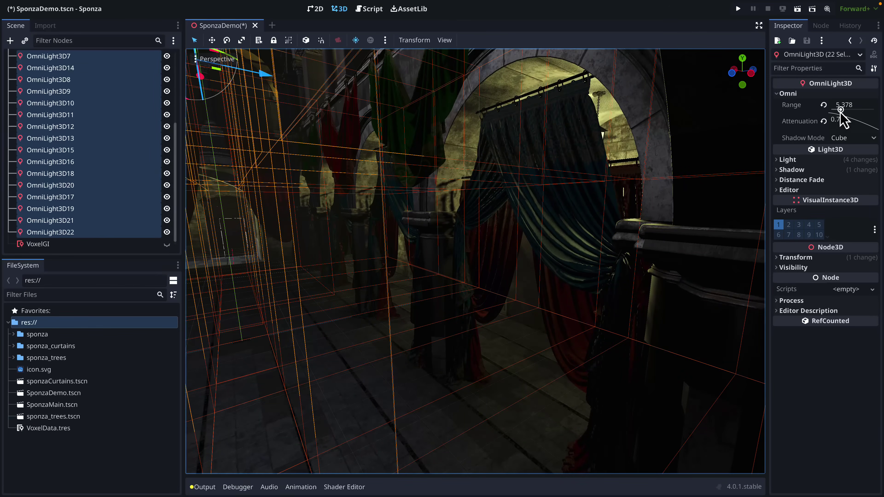
{"action": "mouse_move", "coordinate": [841, 113]}
{"action": "left_mouse_down"}
{"action": "mouse_move", "coordinate": [854, 112]}
{"action": "mouse_move", "coordinate": [841, 112]}
{"action": "left_mouse_up"}
Step: Look up toward the skylight, then select and frame the NewSponza_Curtains_FBX_YUp node
{"action": "mouse_move", "coordinate": [588, 237]}
{"action": "right_mouse_down"}
{"action": "mouse_move", "coordinate": [588, 149]}
{"action": "mouse_move", "coordinate": [589, 222]}
{"action": "mouse_move", "coordinate": [576, 247]}
{"action": "right_mouse_up"}
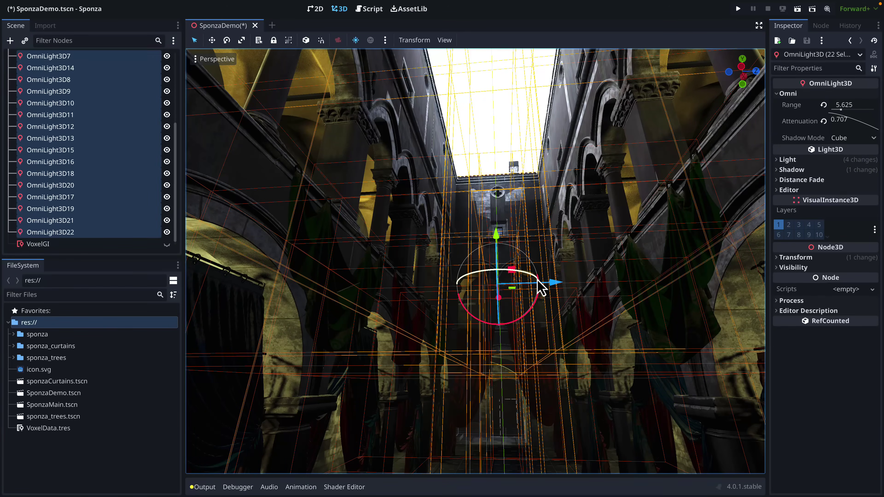
{"action": "left_click", "coordinate": [414, 337]}
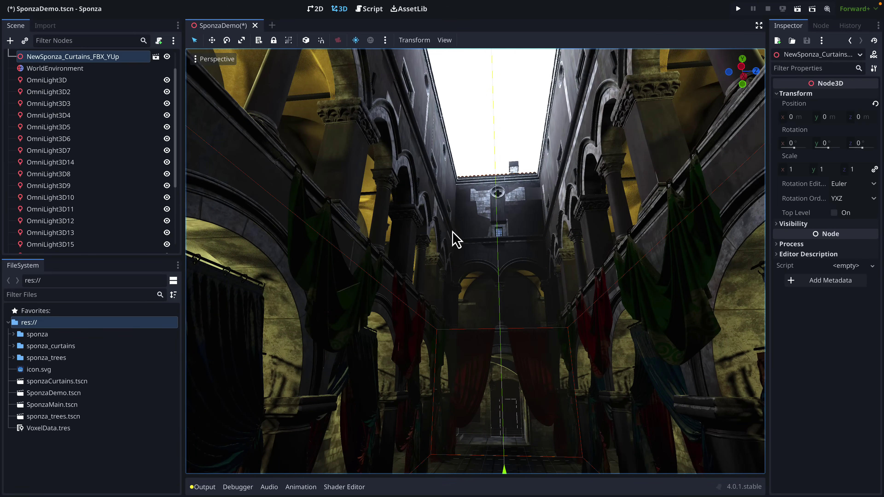
{"action": "key", "text": "f"}
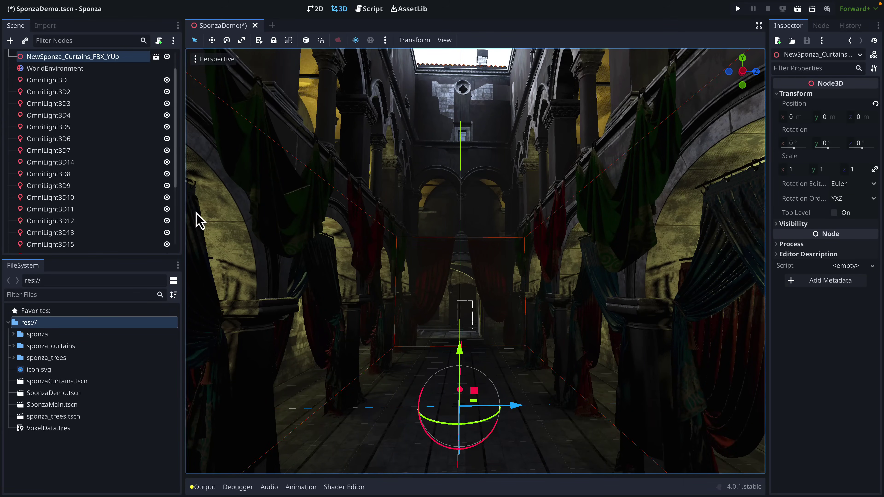
Step: In the WorldEnvironment, switch SDFGI off and back on while looking down the nave
{"action": "left_click", "coordinate": [78, 69]}
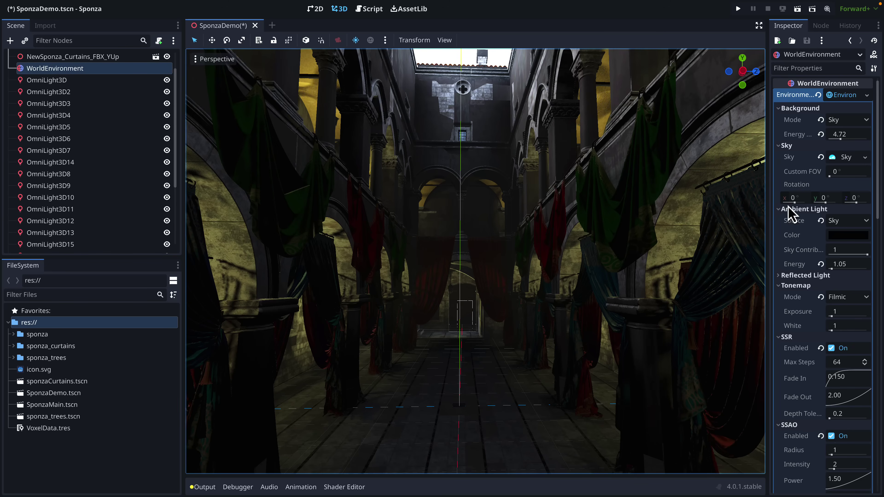
{"action": "scroll", "coordinate": [800, 300], "scroll_direction": "down", "scroll_amount": 1}
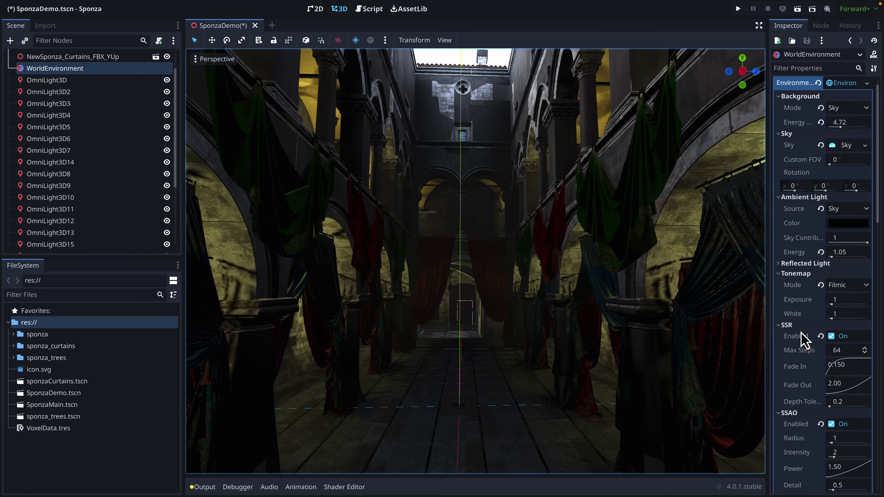
{"action": "scroll", "coordinate": [799, 416], "scroll_direction": "down", "scroll_amount": 5}
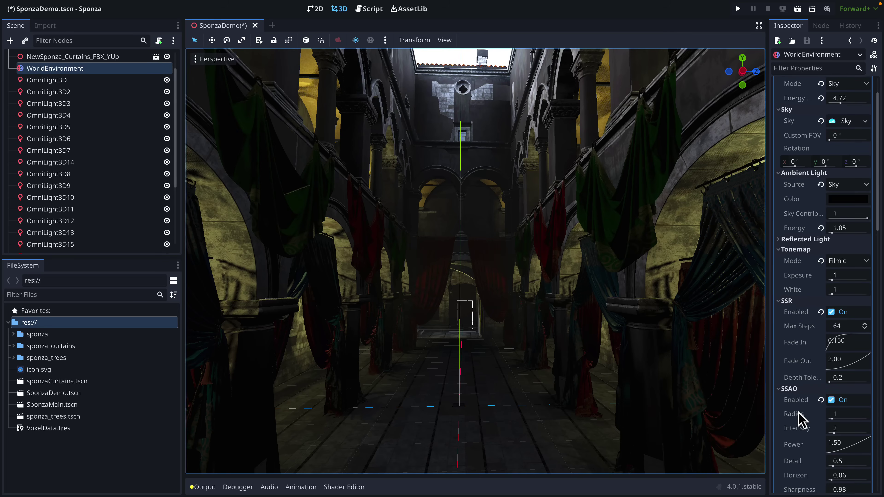
{"action": "scroll", "coordinate": [800, 343], "scroll_direction": "down", "scroll_amount": 10}
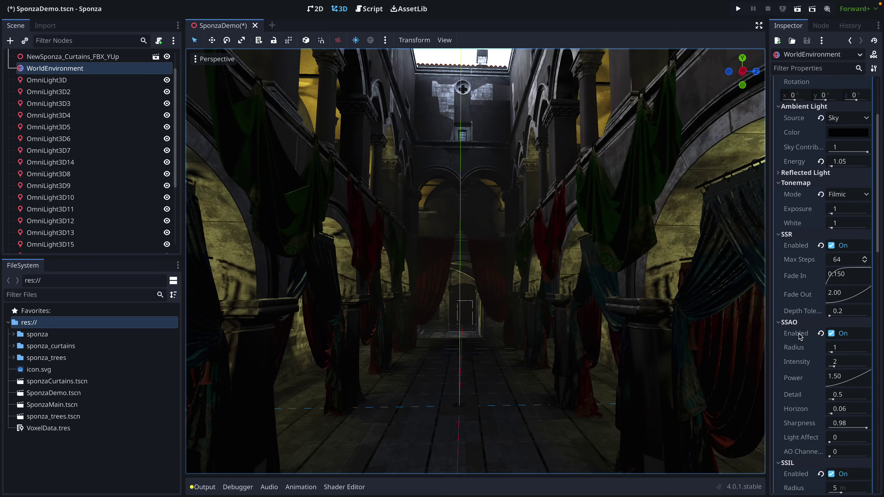
{"action": "scroll", "coordinate": [799, 336], "scroll_direction": "down", "scroll_amount": 2}
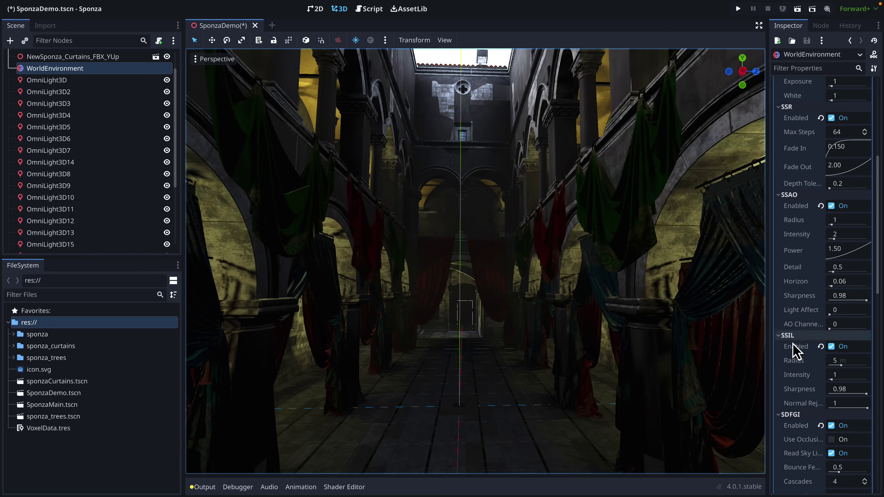
{"action": "scroll", "coordinate": [792, 346], "scroll_direction": "down", "scroll_amount": 4}
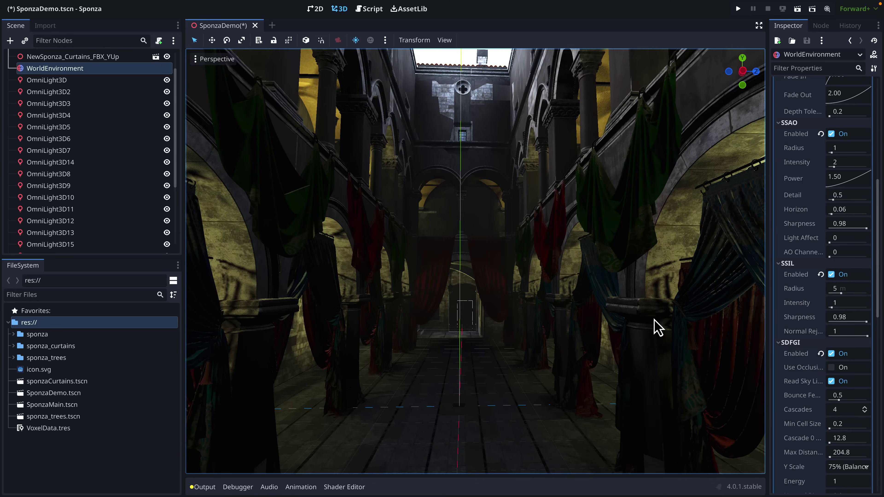
{"action": "left_click", "coordinate": [832, 354]}
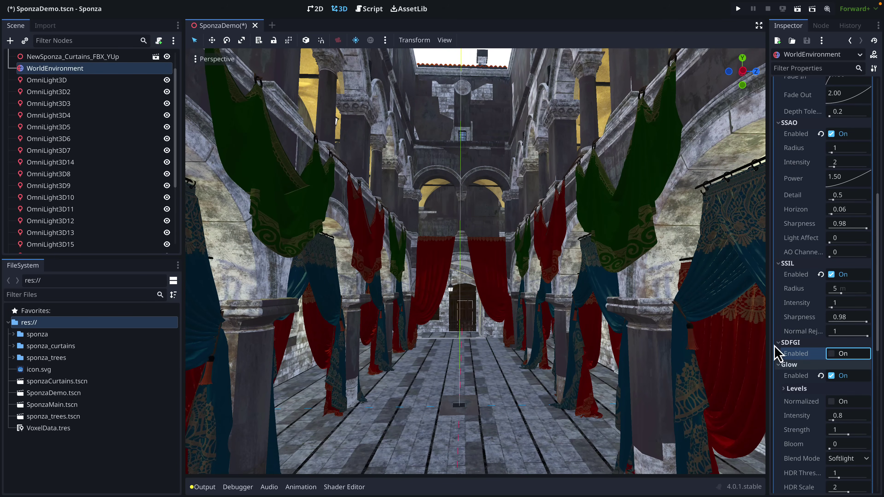
{"action": "right_click_drag", "start_coordinate": [621, 250], "coordinate": [724, 266]}
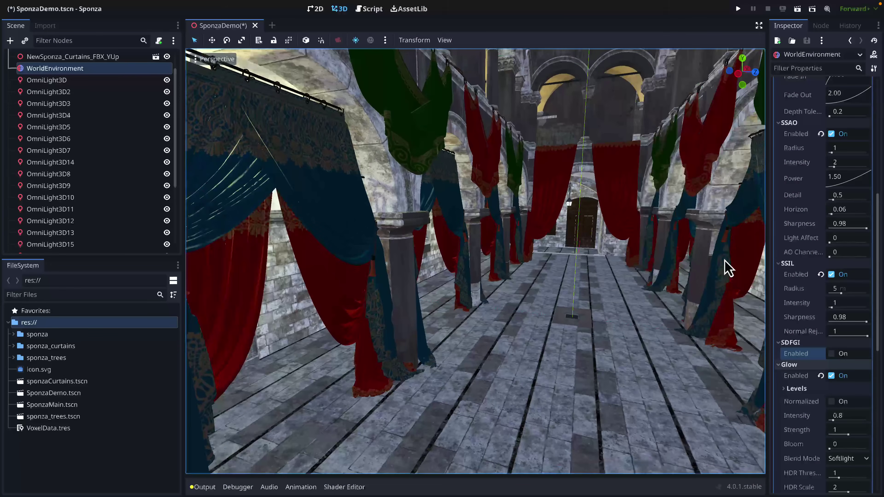
{"action": "left_click", "coordinate": [831, 354]}
{"action": "right_click_drag", "start_coordinate": [650, 230], "coordinate": [600, 237]}
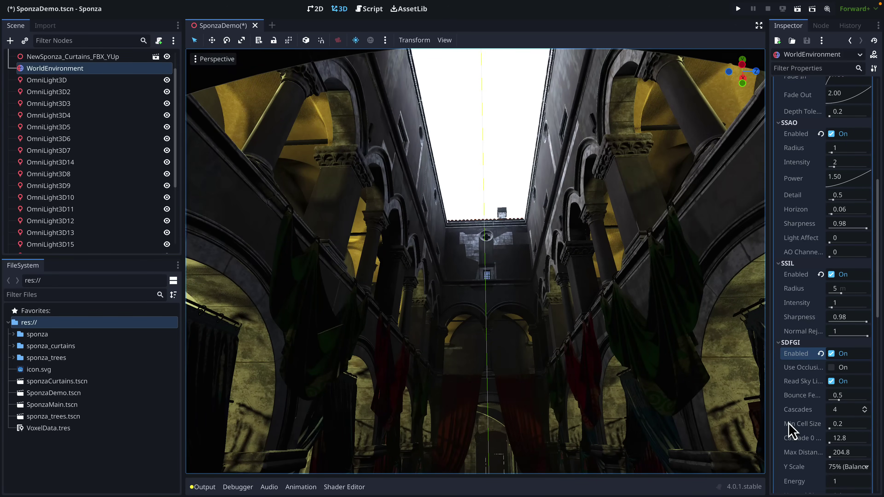
Step: Toggle Volumetric Fog off and back on, then tilt the view down the corridor
{"action": "scroll", "coordinate": [789, 431], "scroll_direction": "down", "scroll_amount": 10}
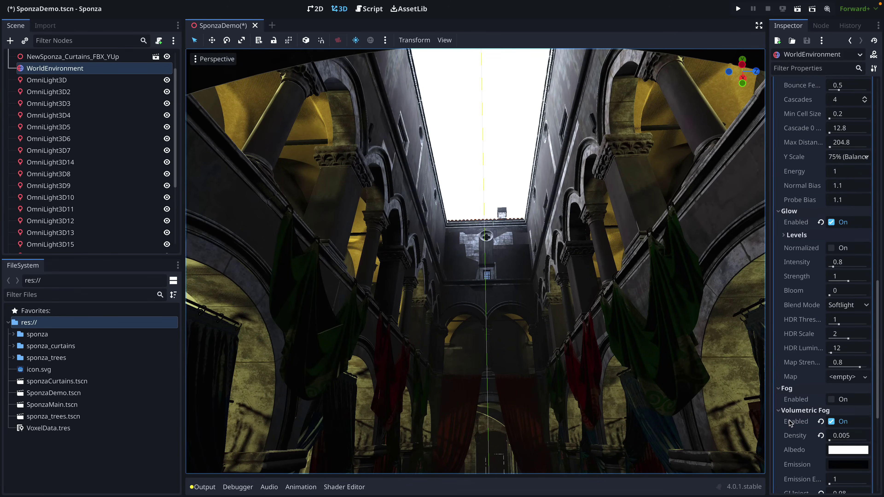
{"action": "scroll", "coordinate": [790, 423], "scroll_direction": "down", "scroll_amount": 1}
{"action": "left_click", "coordinate": [833, 390]}
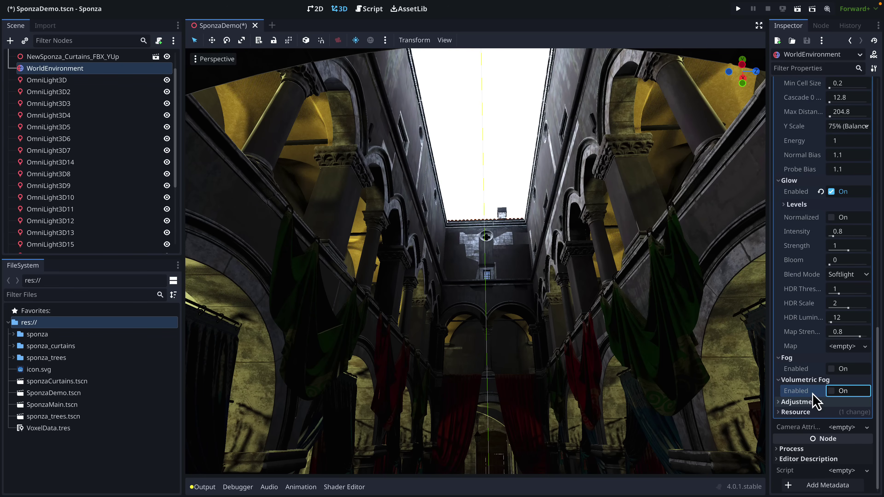
{"action": "left_click", "coordinate": [832, 390]}
{"action": "right_click_drag", "start_coordinate": [568, 311], "coordinate": [557, 365]}
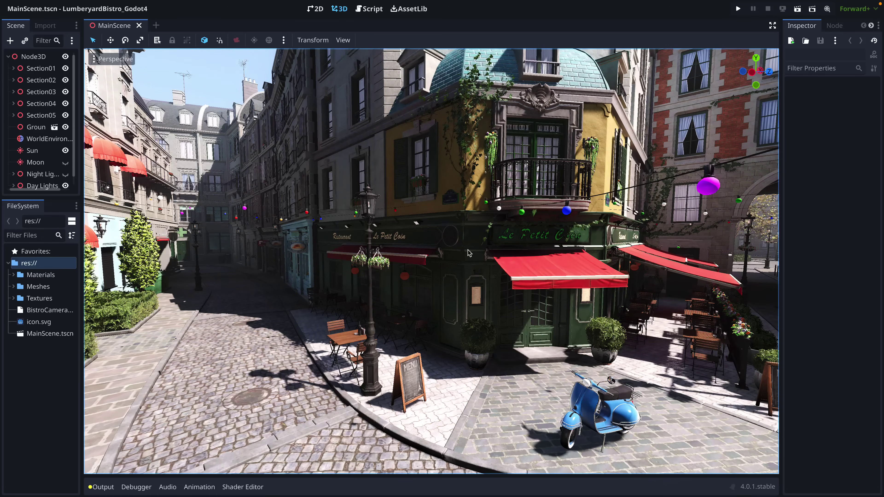
Step: Fly the camera forward into the Bistro's sunlit street with red awnings
{"action": "right_click_drag", "start_coordinate": [468, 255], "coordinate": [507, 212]}
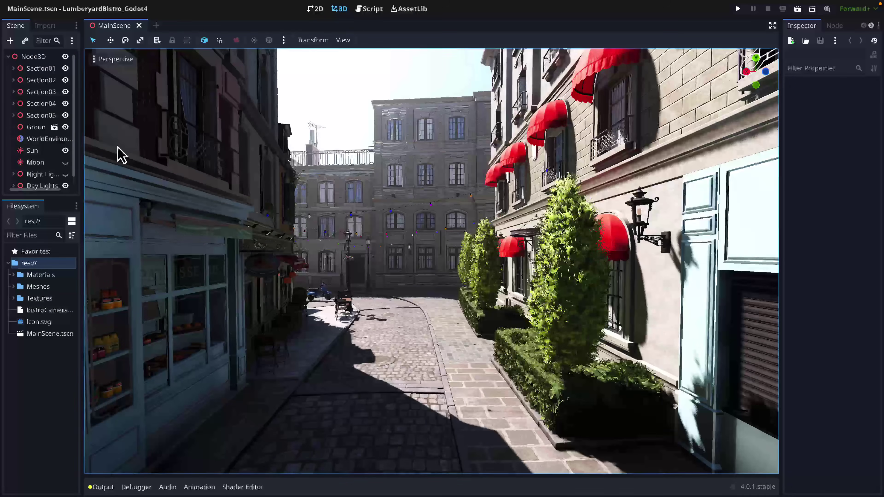
Step: Select the Bistro WorldEnvironment, widen the Inspector and scroll down to the SSIL settings
{"action": "left_click", "coordinate": [59, 141]}
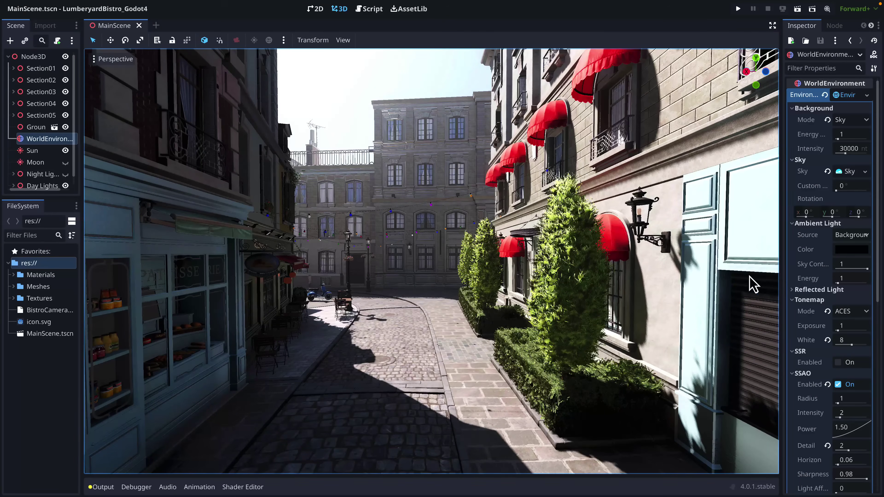
{"action": "left_click_drag", "start_coordinate": [781, 271], "coordinate": [665, 273]}
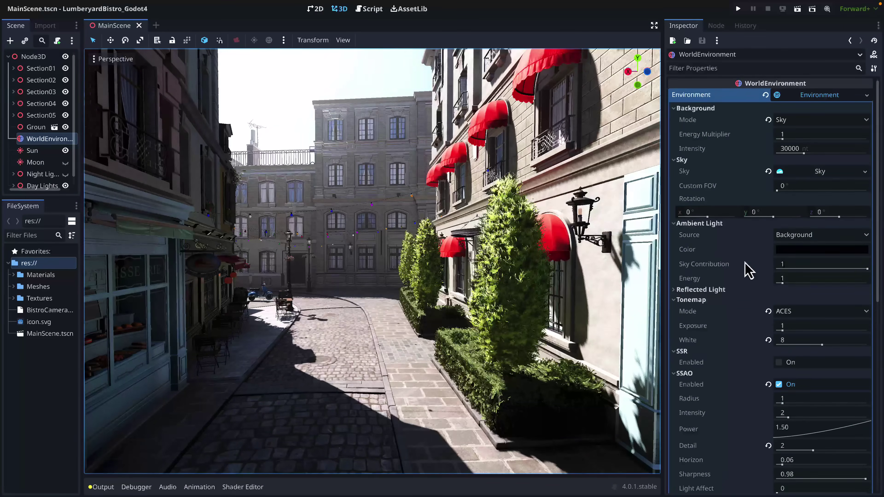
{"action": "scroll", "coordinate": [746, 296], "scroll_direction": "down", "scroll_amount": 2}
{"action": "scroll", "coordinate": [749, 297], "scroll_direction": "down", "scroll_amount": 2}
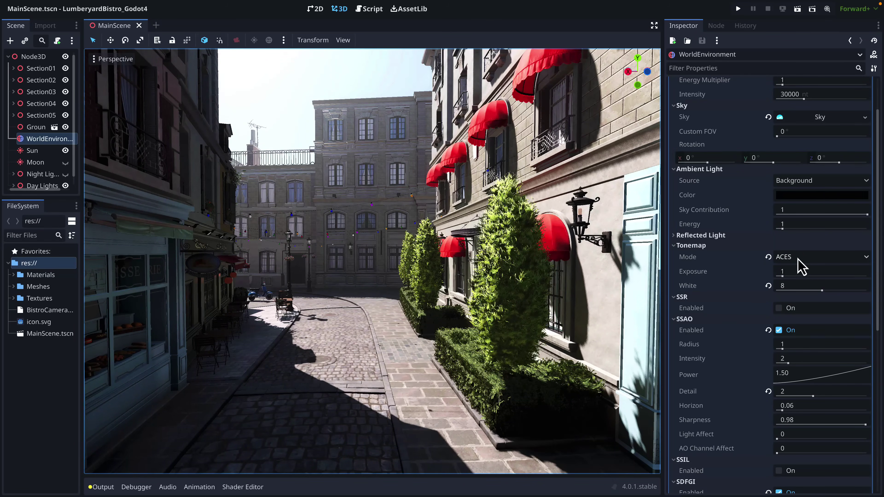
{"action": "scroll", "coordinate": [716, 319], "scroll_direction": "down", "scroll_amount": 1}
{"action": "scroll", "coordinate": [715, 316], "scroll_direction": "down", "scroll_amount": 9}
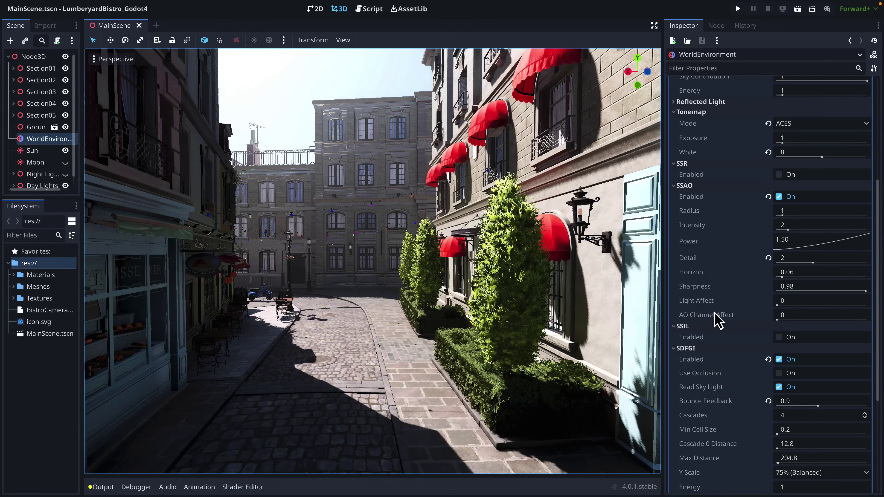
{"action": "scroll", "coordinate": [716, 319], "scroll_direction": "down", "scroll_amount": 1}
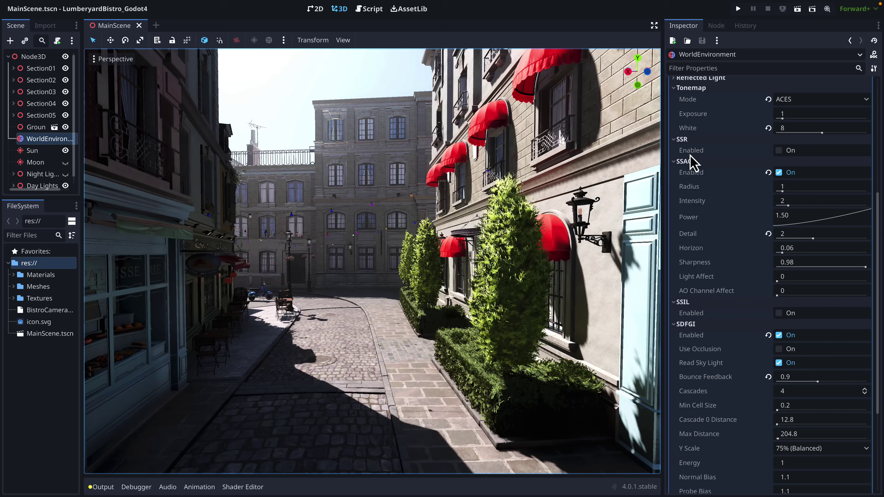
{"action": "scroll", "coordinate": [731, 243], "scroll_direction": "down", "scroll_amount": 2}
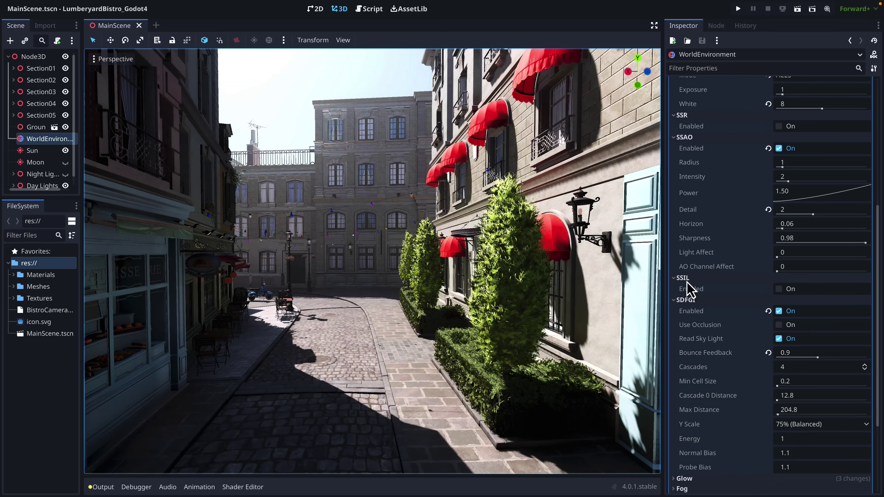
Step: Toggle SSIL repeatedly to compare the lighting, leaving it disabled
{"action": "left_click", "coordinate": [779, 289]}
{"action": "left_click", "coordinate": [778, 290]}
{"action": "left_click", "coordinate": [779, 289]}
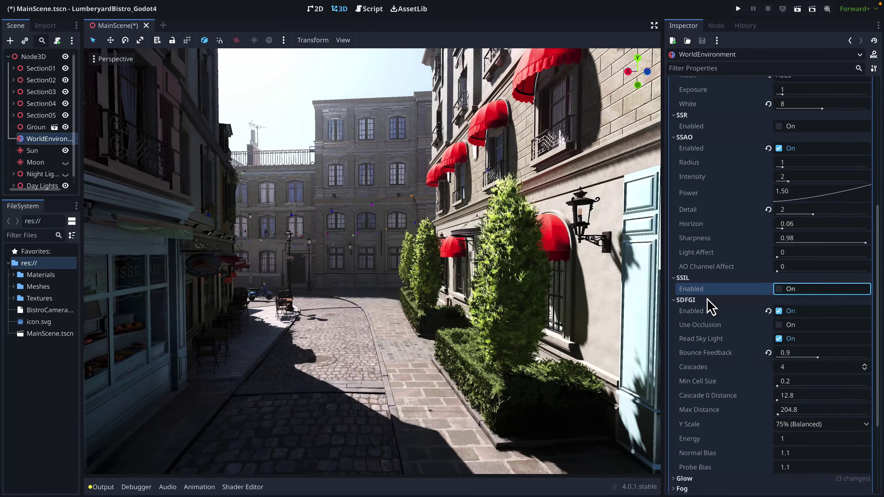
{"action": "left_click", "coordinate": [778, 289]}
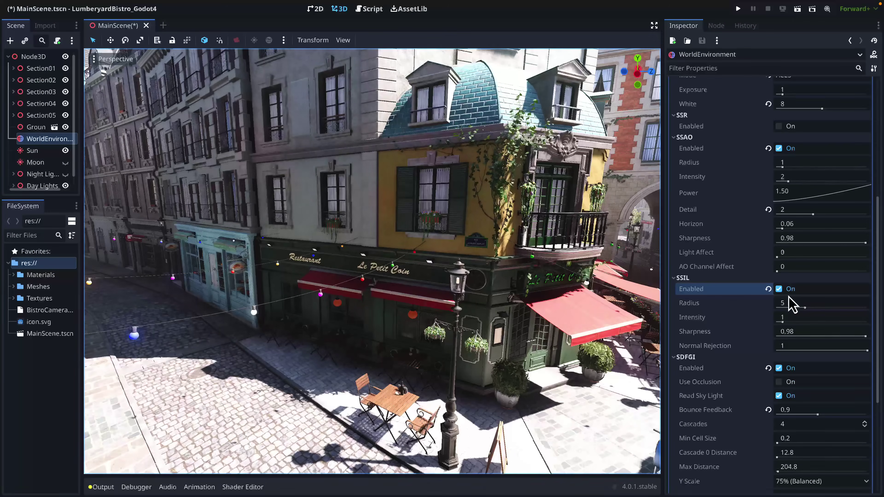
{"action": "left_click", "coordinate": [779, 290]}
{"action": "left_click", "coordinate": [780, 289]}
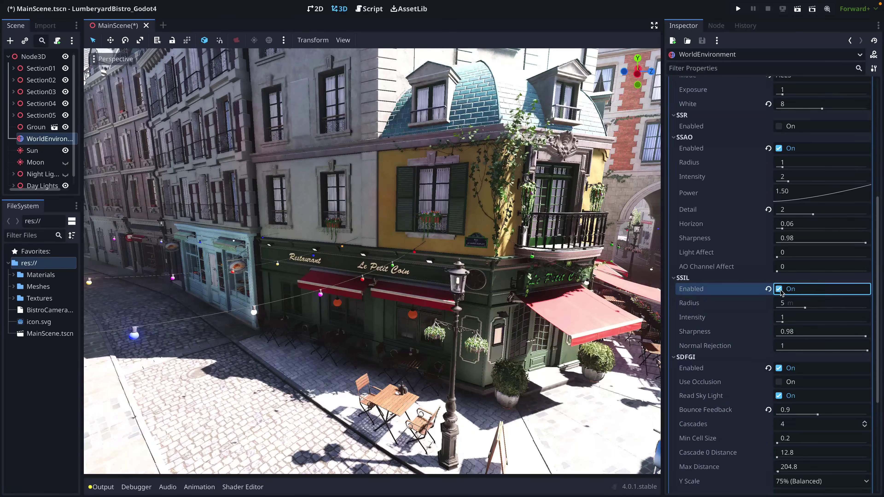
{"action": "left_click", "coordinate": [779, 289]}
{"action": "left_click", "coordinate": [780, 290]}
{"action": "left_click", "coordinate": [779, 289]}
Step: Dismiss the Use Occlusion options, then turn SDFGI off and back on
{"action": "right_click", "coordinate": [738, 327]}
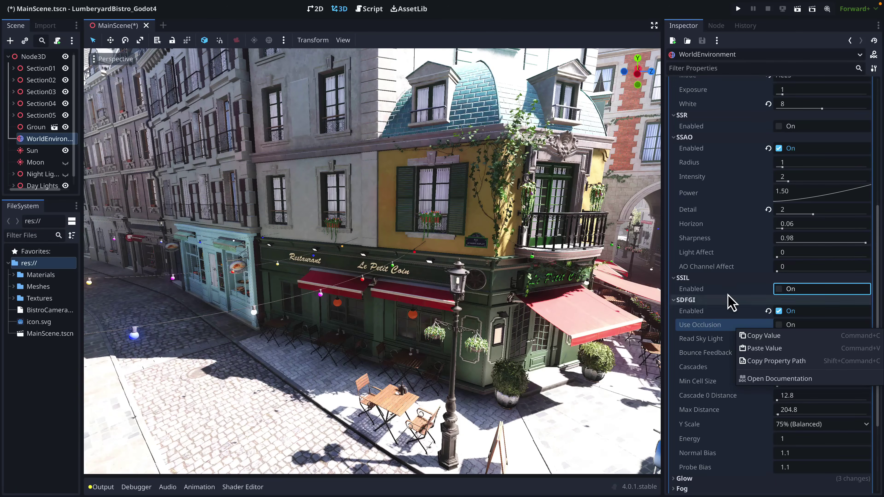
{"action": "left_click", "coordinate": [691, 300]}
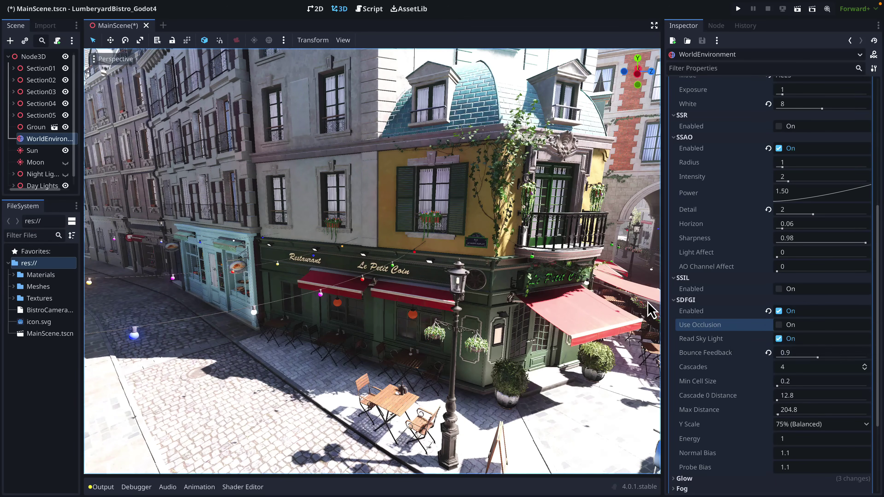
{"action": "left_click", "coordinate": [778, 311]}
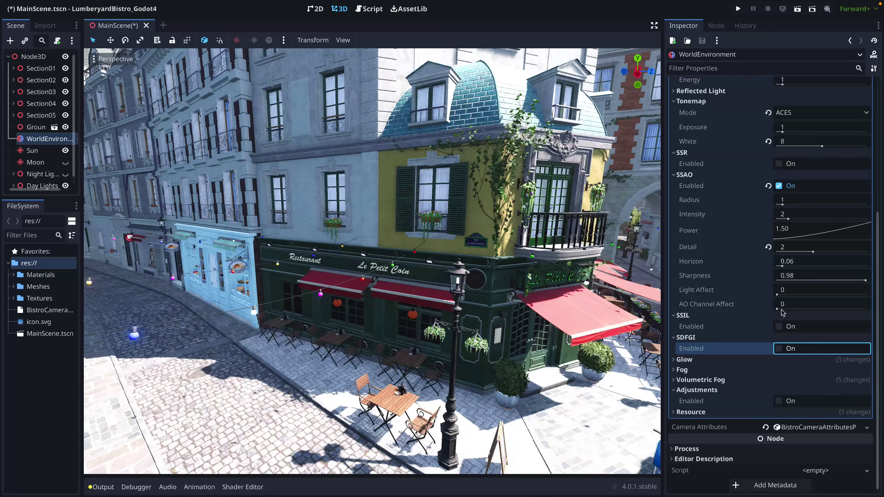
{"action": "left_click", "coordinate": [778, 349]}
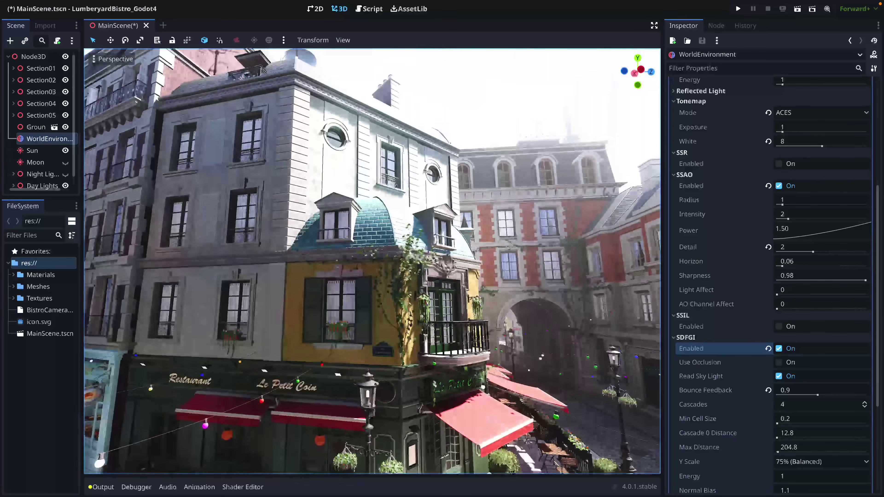
Step: Fly through the Bistro alley, archway and side street, then return to the Sponza project
{"action": "right_click_drag", "start_coordinate": [373, 261], "coordinate": [394, 261]}
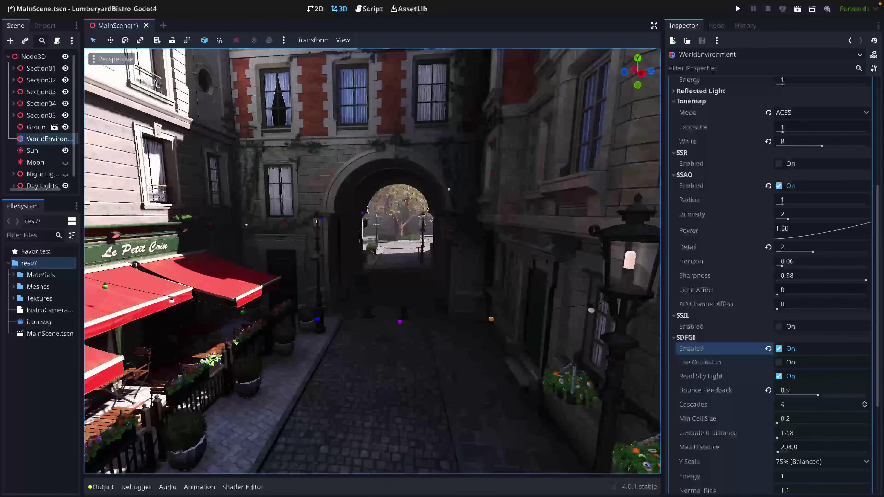
{"action": "right_click_drag", "start_coordinate": [394, 261], "coordinate": [393, 261]}
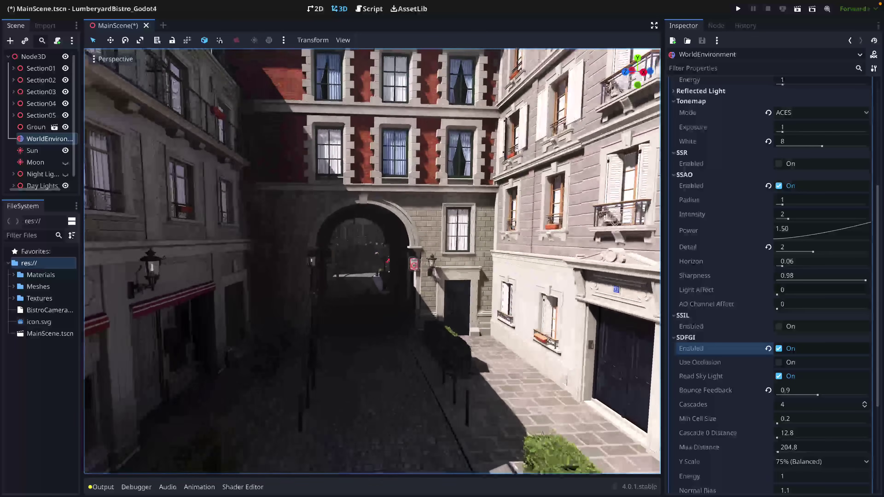
{"action": "right_click_drag", "start_coordinate": [393, 261], "coordinate": [393, 261]}
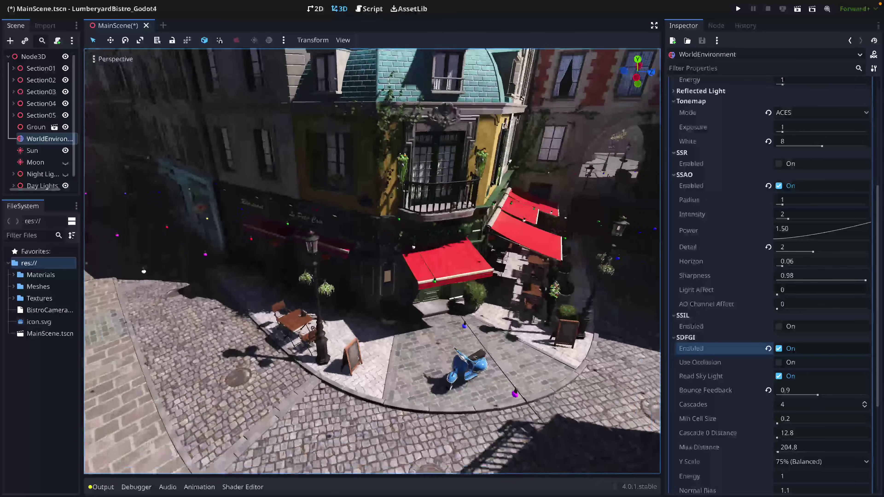
{"action": "right_click_drag", "start_coordinate": [393, 261], "coordinate": [393, 261]}
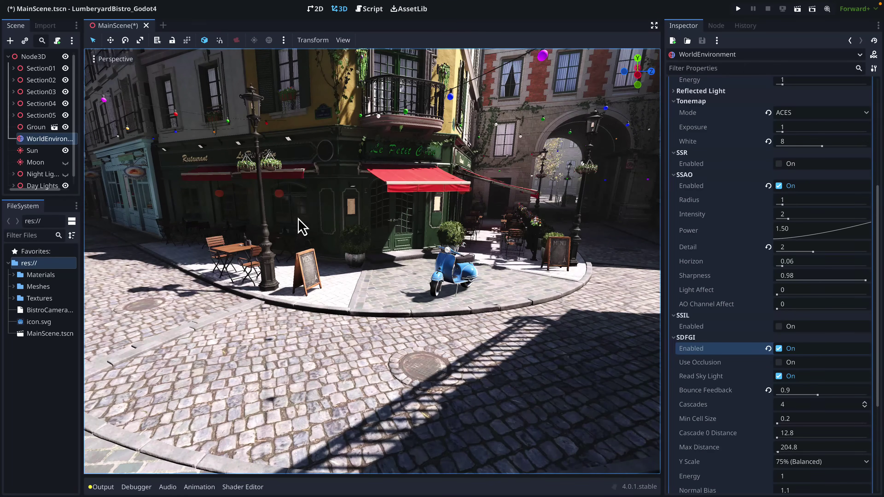
{"action": "right_click_drag", "start_coordinate": [335, 225], "coordinate": [334, 224]}
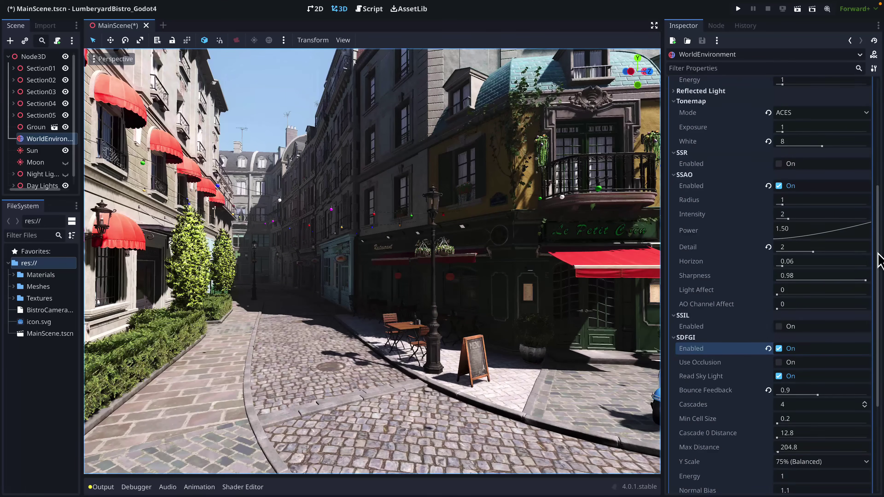
{"action": "scroll", "coordinate": [764, 315], "scroll_direction": "down", "scroll_amount": 1}
{"action": "scroll", "coordinate": [764, 315], "scroll_direction": "down", "scroll_amount": 5}
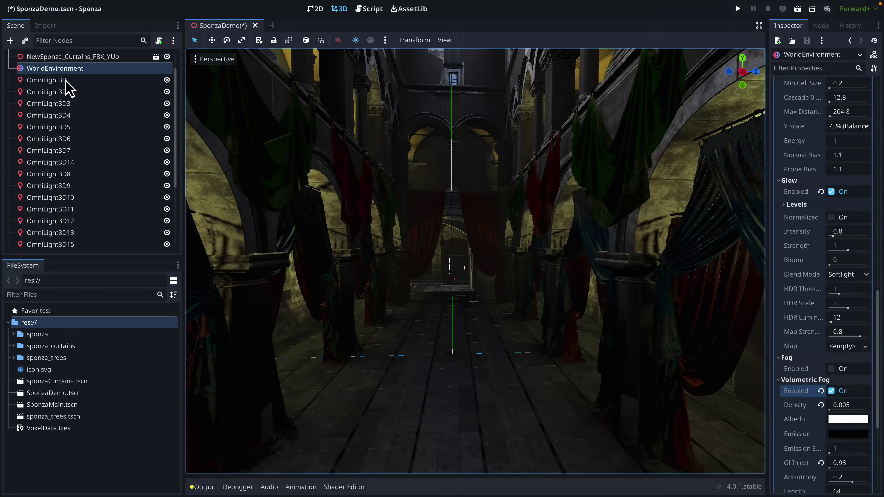
Step: Select OmniLight3D through OmniLight3D22 and raise their Omni Range to 25.943
{"action": "left_click", "coordinate": [66, 80]}
{"action": "scroll", "coordinate": [73, 140], "scroll_direction": "down", "scroll_amount": 5}
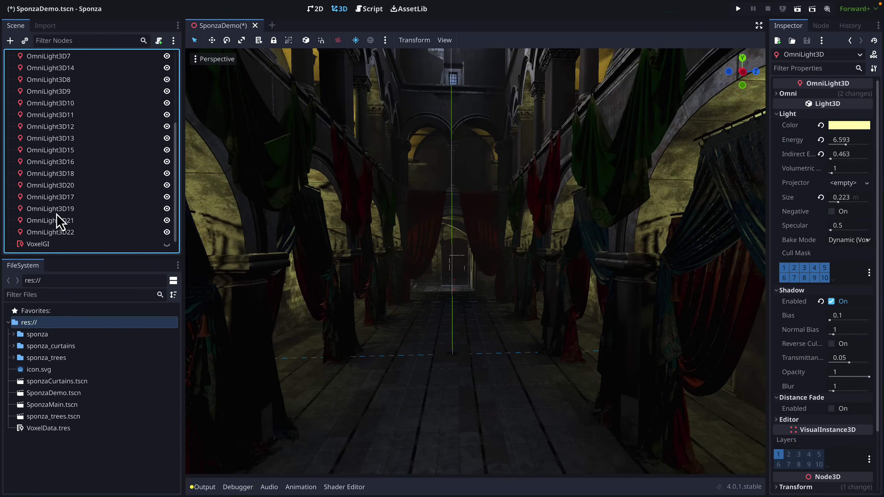
{"action": "left_click", "coordinate": [37, 233], "text": "shift"}
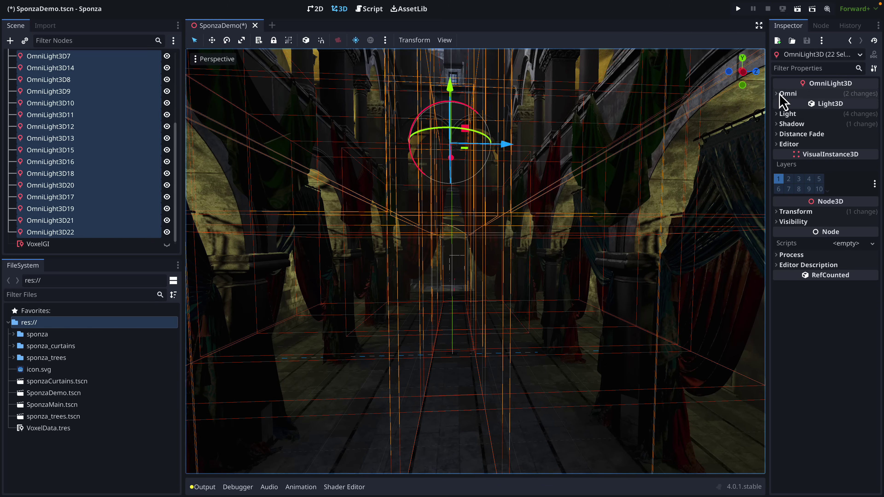
{"action": "left_click", "coordinate": [787, 94]}
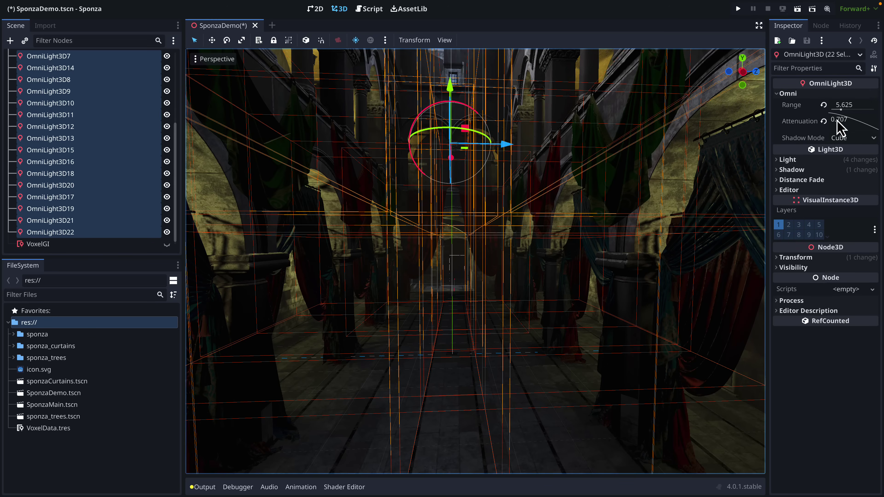
{"action": "left_click_drag", "start_coordinate": [841, 110], "coordinate": [849, 110]}
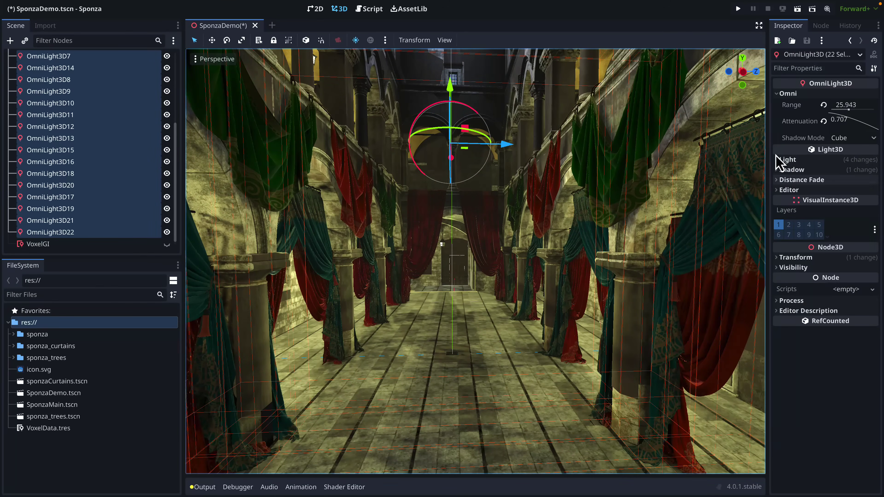
Step: Set the omni lights' Light colour to near-white fefef2
{"action": "left_click", "coordinate": [785, 159]}
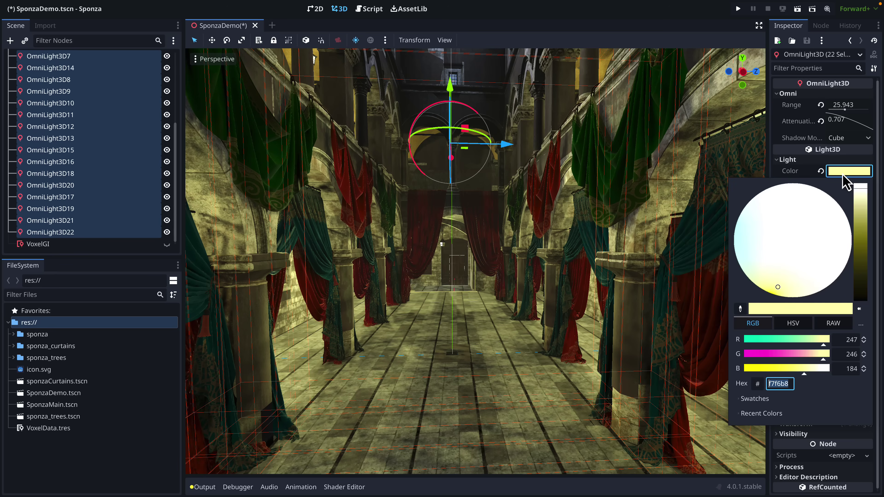
{"action": "left_click", "coordinate": [860, 198]}
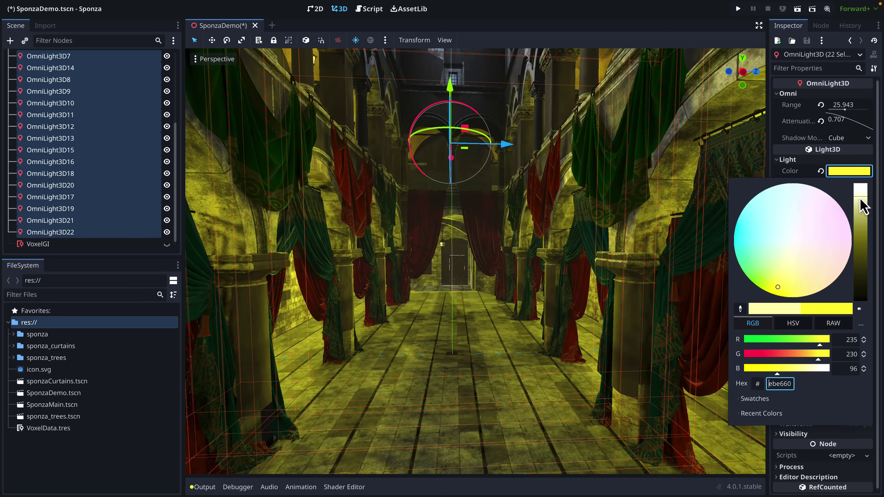
{"action": "left_click", "coordinate": [864, 193]}
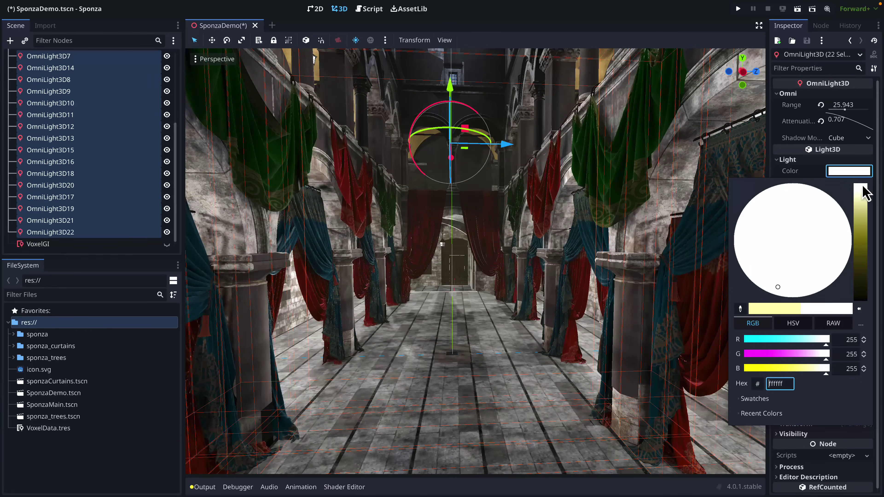
{"action": "left_click_drag", "start_coordinate": [863, 192], "coordinate": [863, 195]}
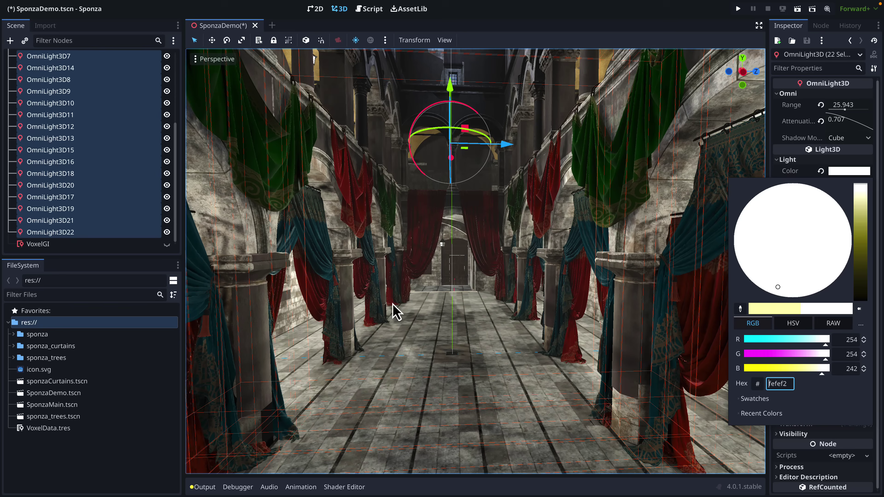
Step: Close the colour picker, tilt the view up and select the NewSponza_Main_Yup_002 building
{"action": "left_click", "coordinate": [435, 340]}
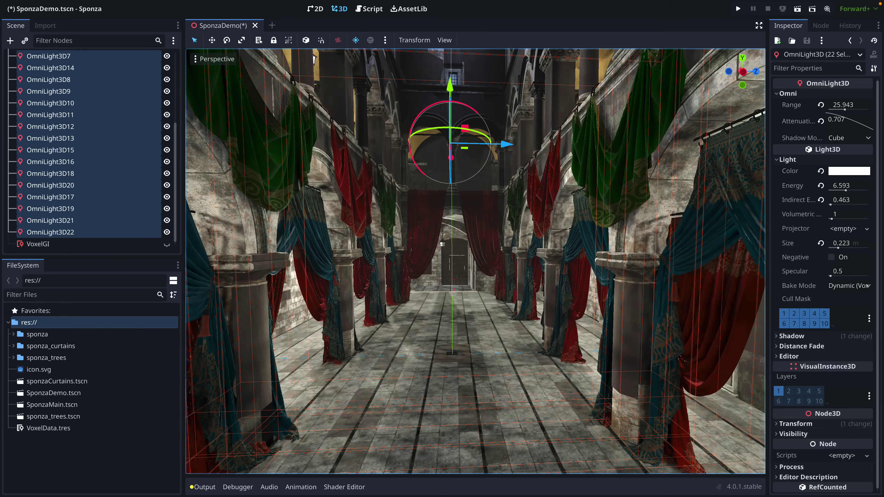
{"action": "right_click_drag", "start_coordinate": [434, 340], "coordinate": [458, 322]}
{"action": "left_click", "coordinate": [462, 337]}
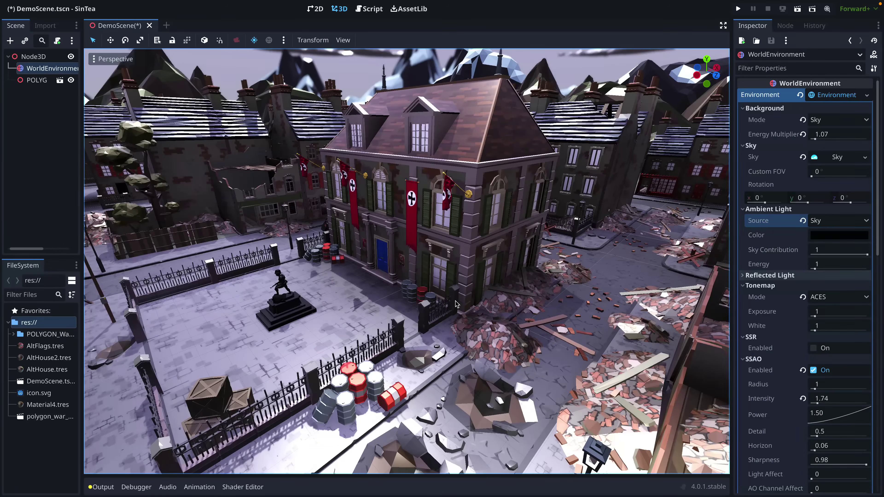
{"action": "key", "text": "w"}
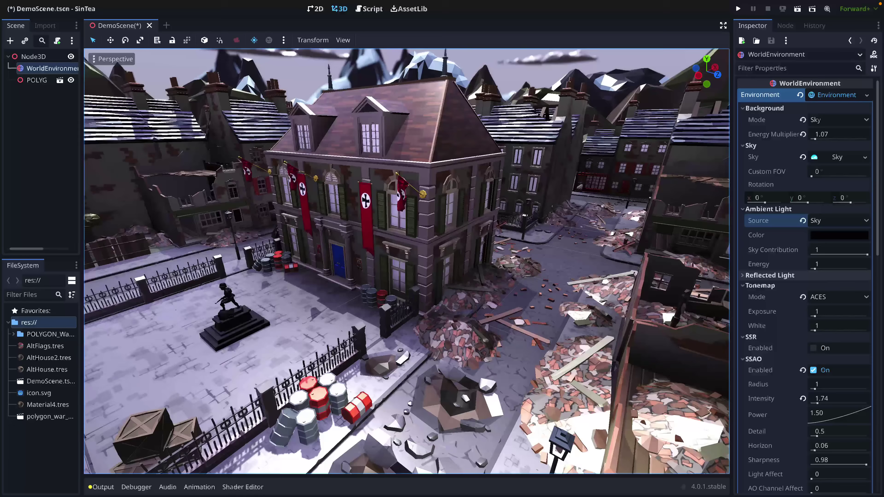
{"action": "key", "text": "w"}
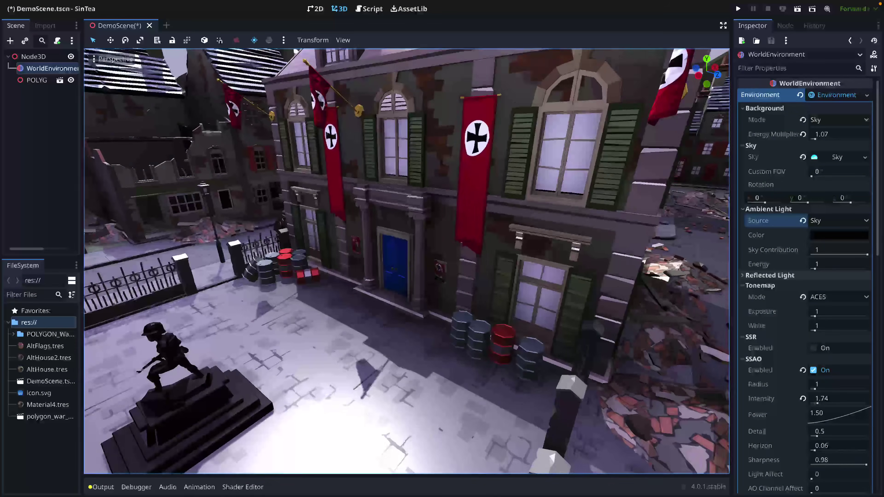
{"action": "key", "text": "w"}
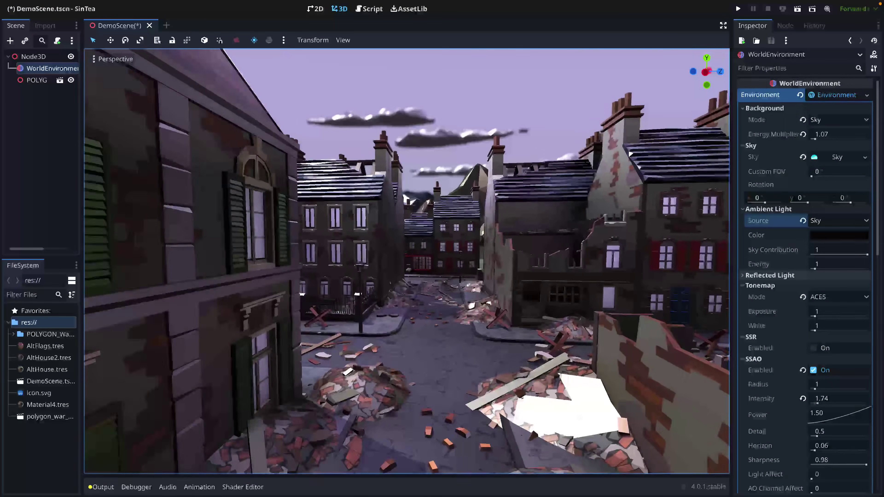
{"action": "key", "text": "w"}
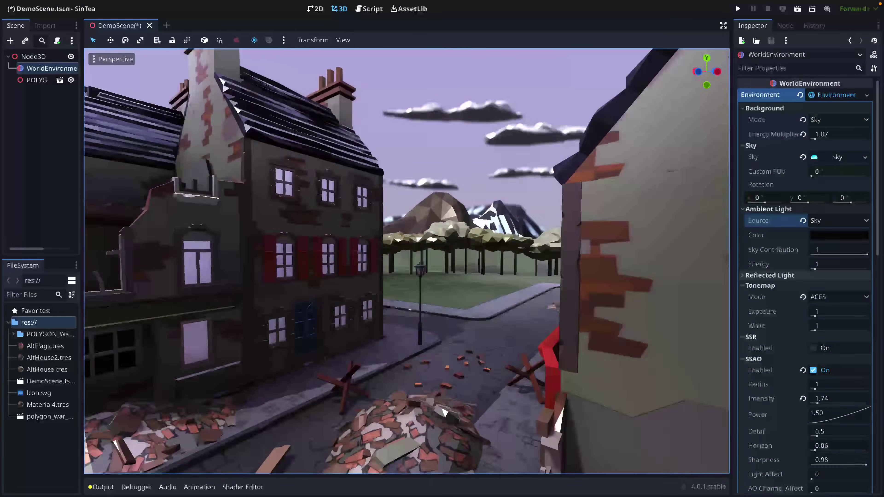
{"action": "key", "text": "w"}
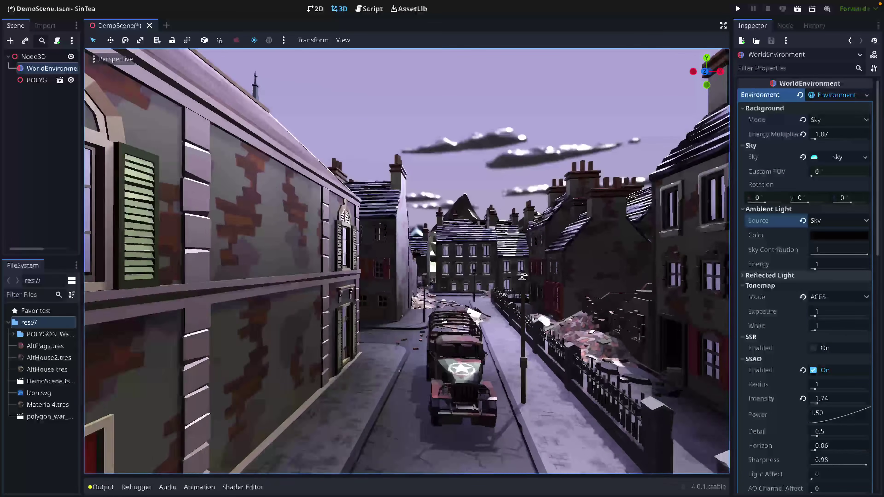
{"action": "key", "text": "w"}
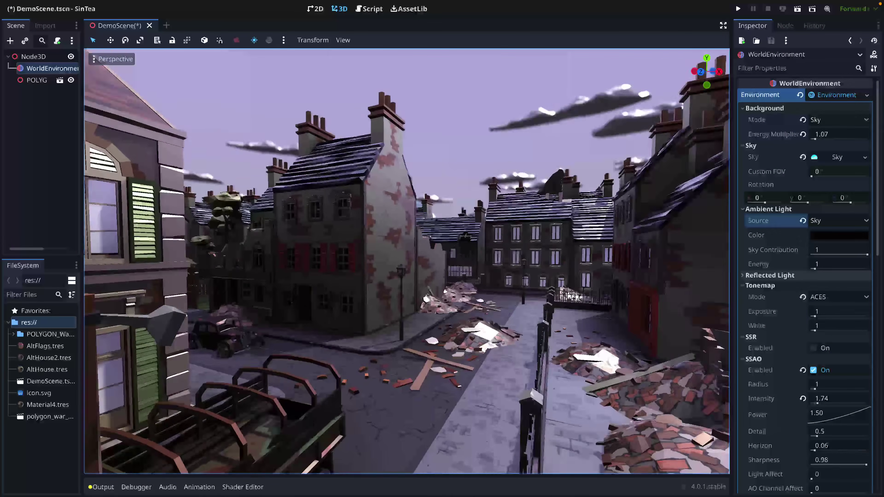
{"action": "key", "text": "w"}
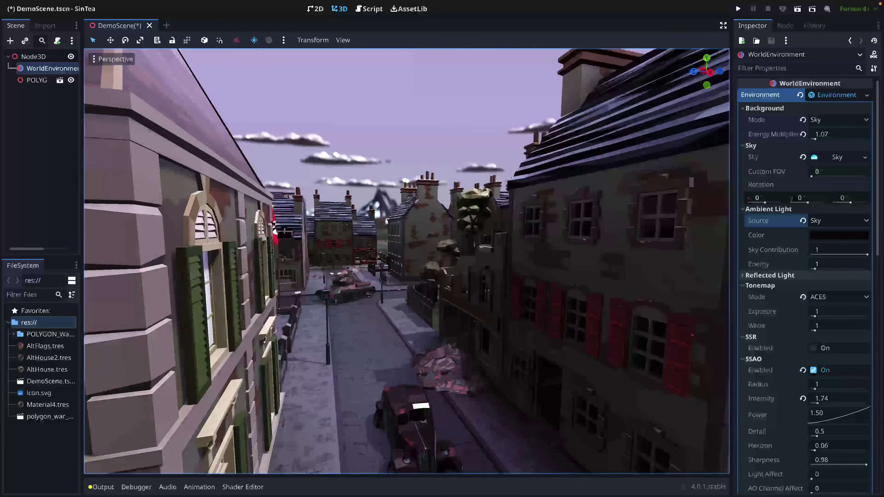
{"action": "key", "text": "w"}
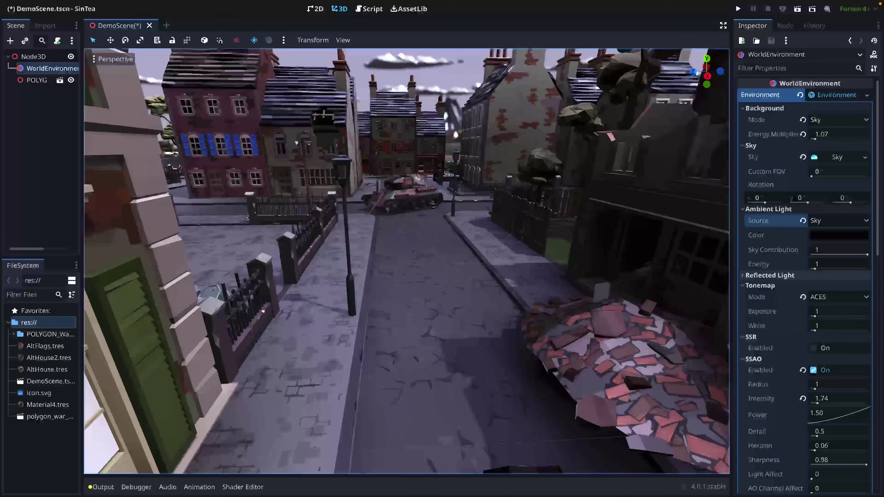
{"action": "key", "text": "w"}
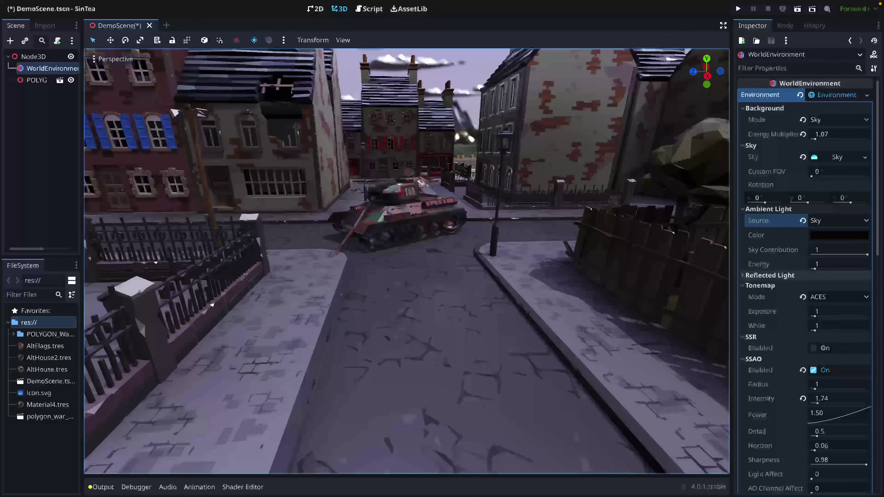
{"action": "key", "text": "w"}
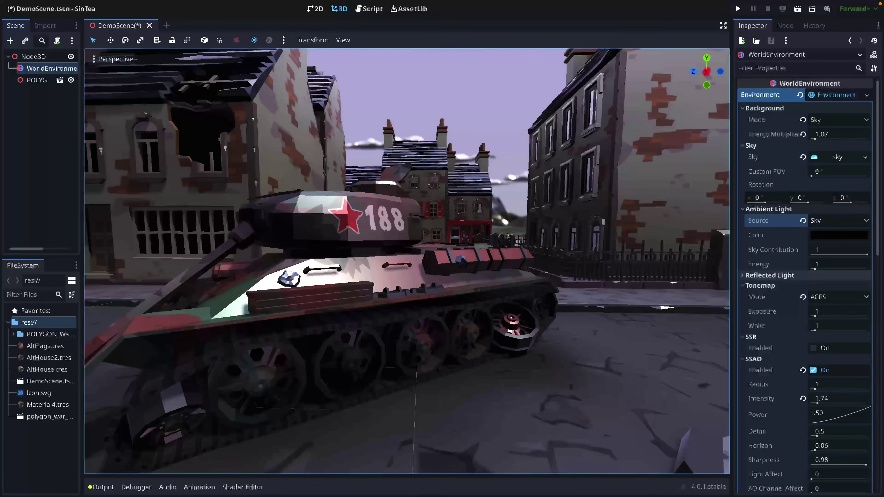
{"action": "key", "text": "w"}
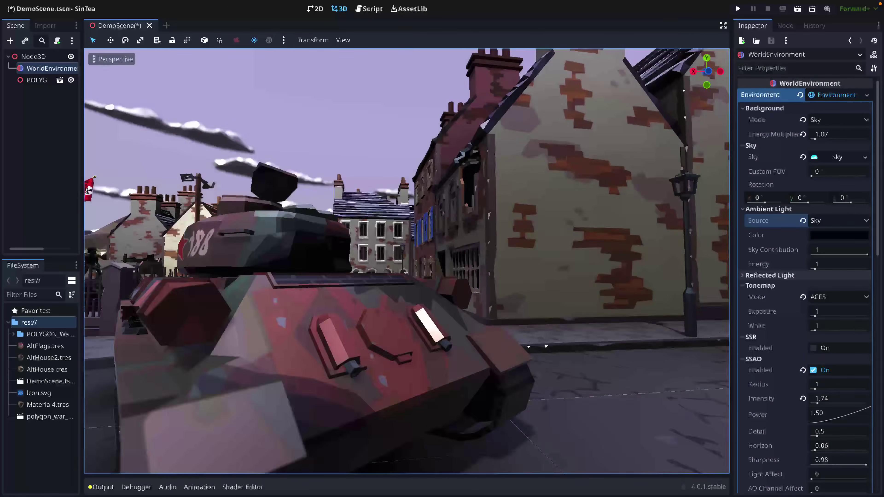
{"action": "key", "text": "w"}
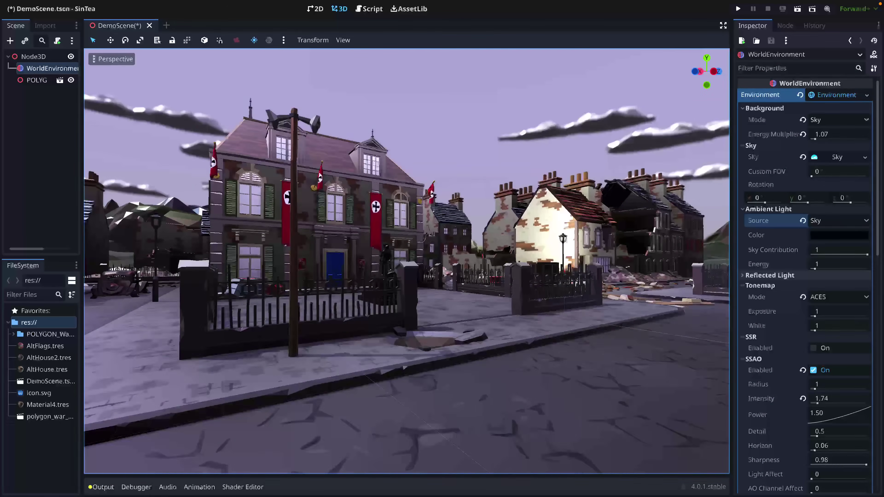
{"action": "key", "text": "w"}
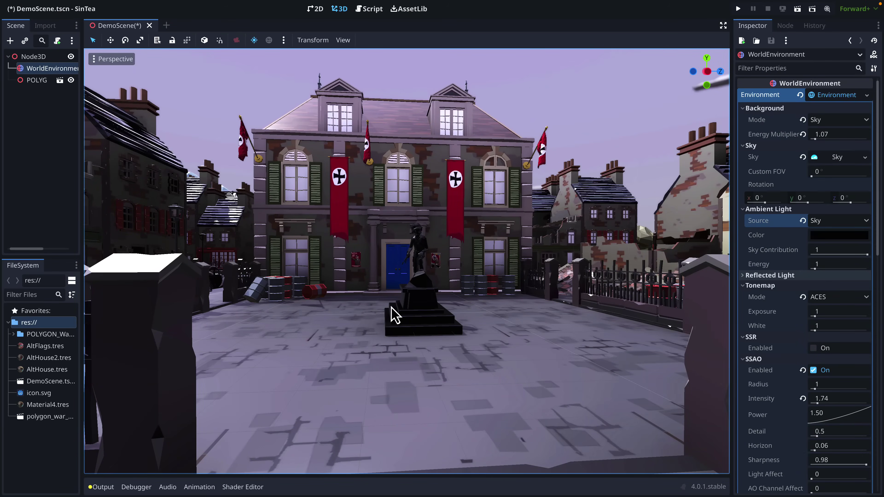
{"action": "key", "text": "w"}
{"action": "right_click_drag", "start_coordinate": [392, 312], "coordinate": [243, 310]}
{"action": "key", "text": "e"}
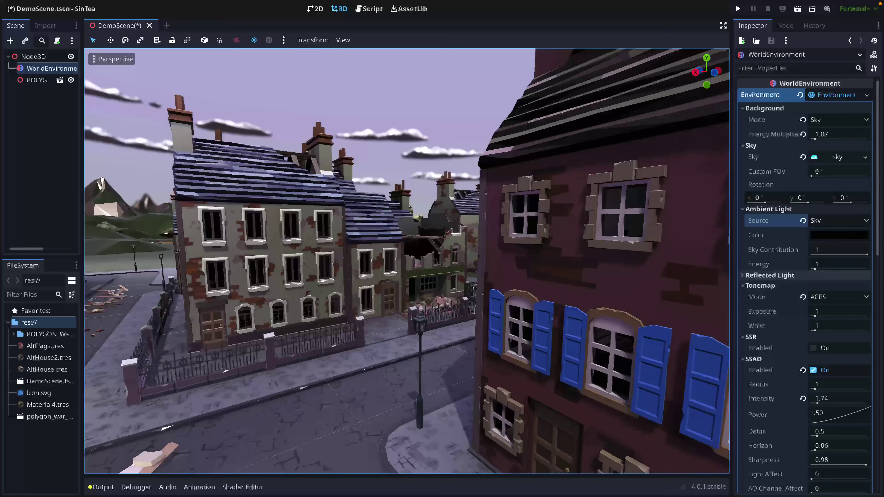
{"action": "key", "text": "s"}
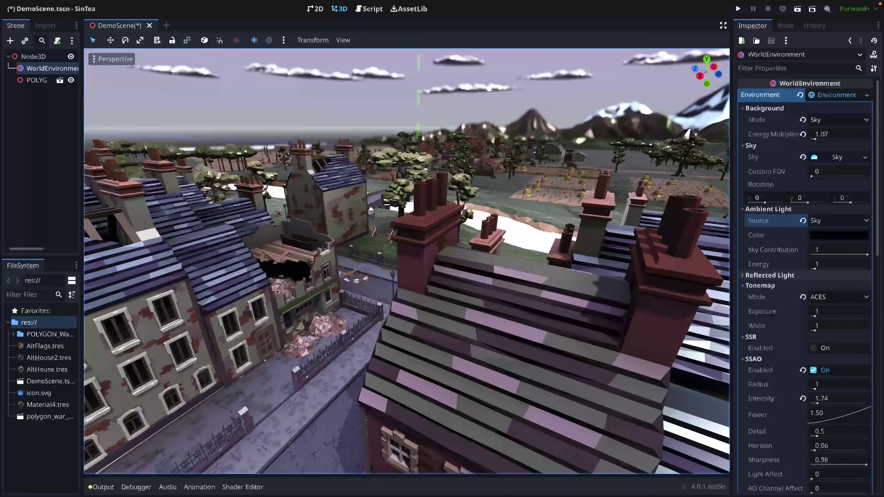
{"action": "key", "text": "w"}
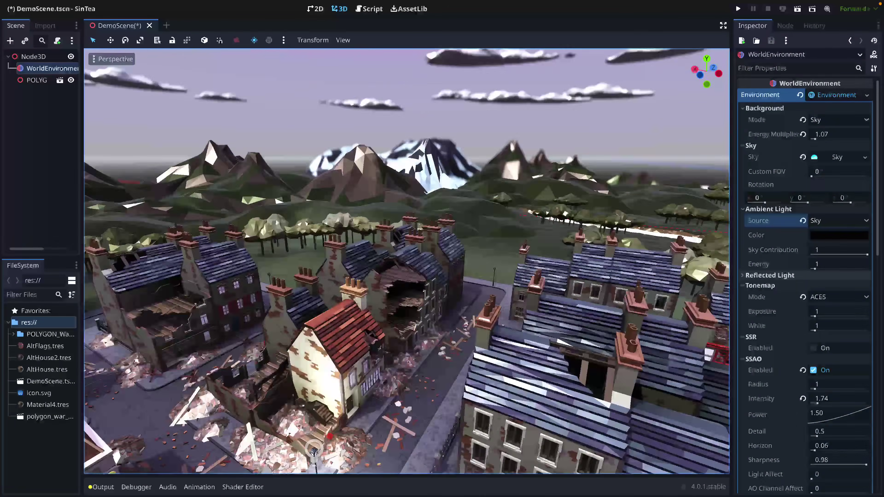
{"action": "key", "text": "w"}
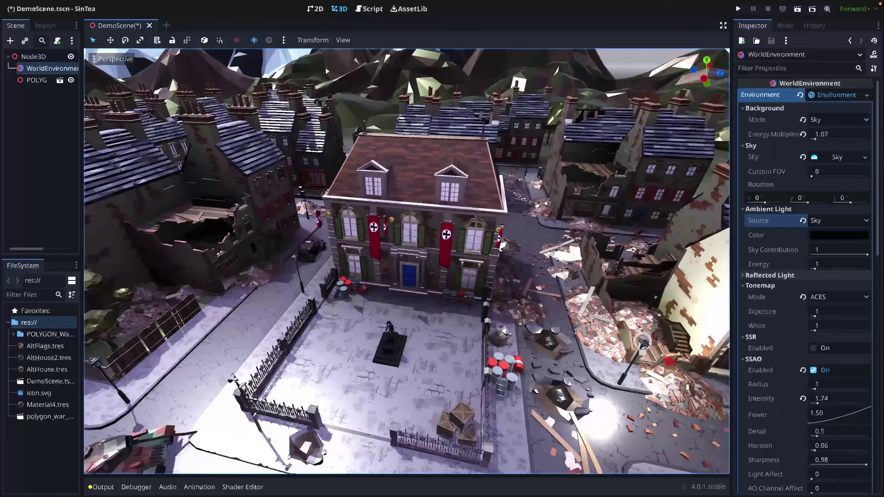
{"action": "key", "text": "w"}
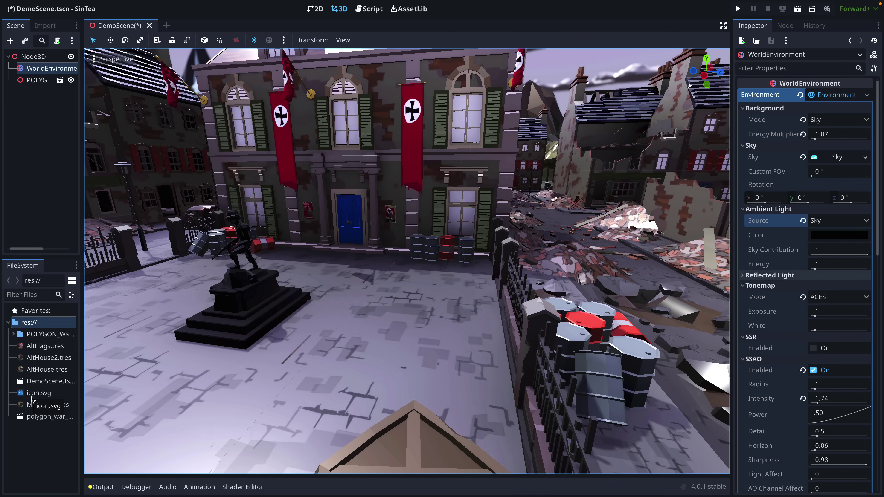
{"action": "right_click_drag", "start_coordinate": [382, 414], "coordinate": [435, 397]}
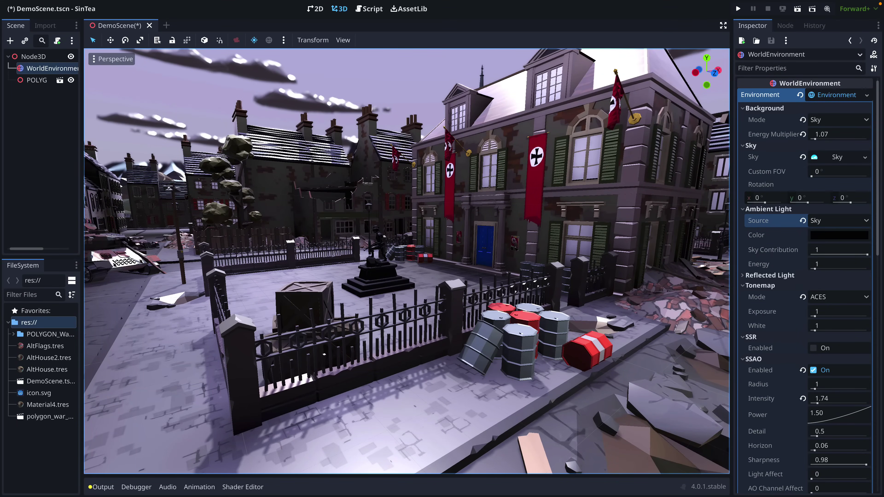
{"action": "right_click_drag", "start_coordinate": [635, 200], "coordinate": [636, 200]}
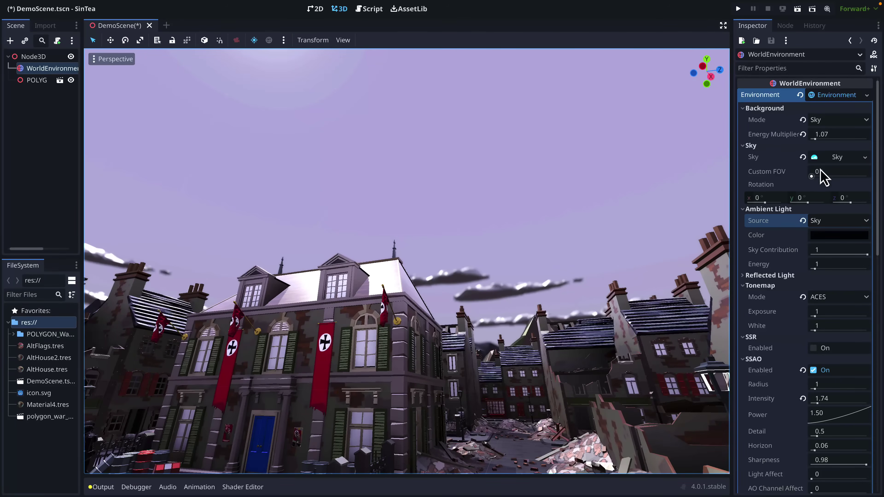
Step: Expand the Sky Material and adjust its Energy Multiplier
{"action": "left_click", "coordinate": [847, 159]}
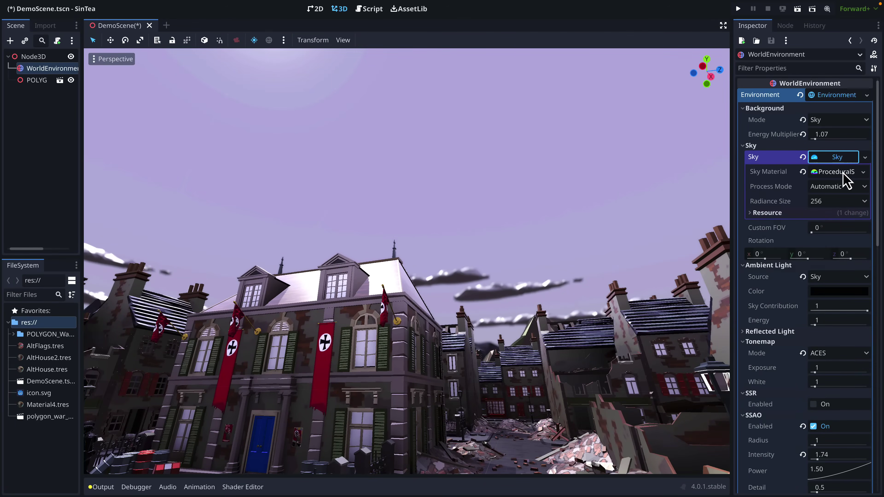
{"action": "left_click", "coordinate": [845, 171]}
{"action": "left_click", "coordinate": [752, 197]}
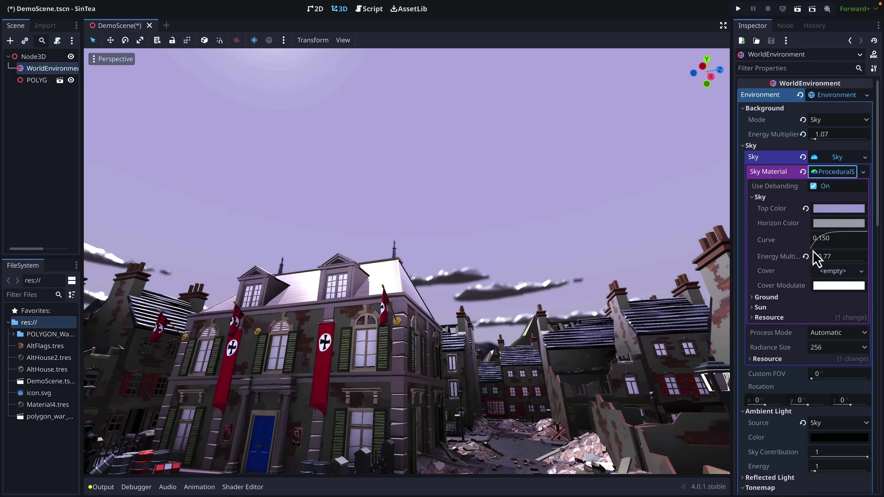
{"action": "mouse_move", "coordinate": [815, 261]}
{"action": "left_mouse_down"}
{"action": "mouse_move", "coordinate": [831, 262]}
{"action": "mouse_move", "coordinate": [815, 261]}
{"action": "left_mouse_up"}
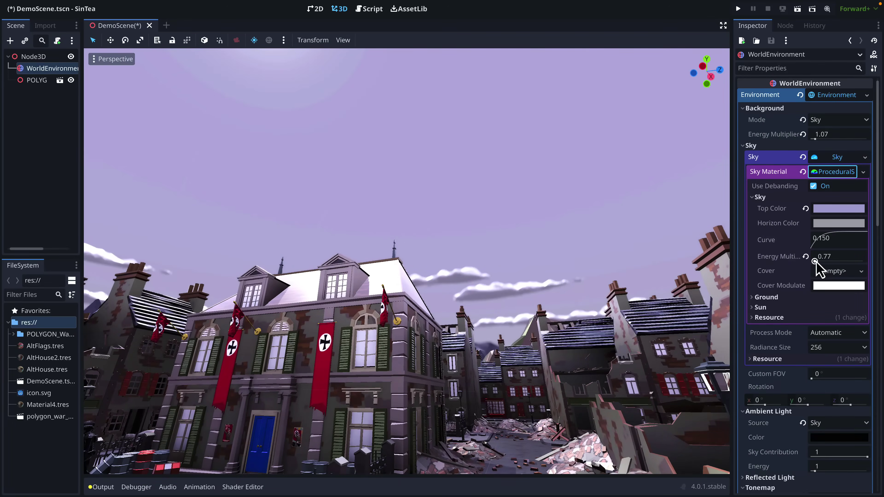
Step: Set the sun's Angle Max to 6.56 and Curve to 0.738
{"action": "left_click", "coordinate": [754, 308]}
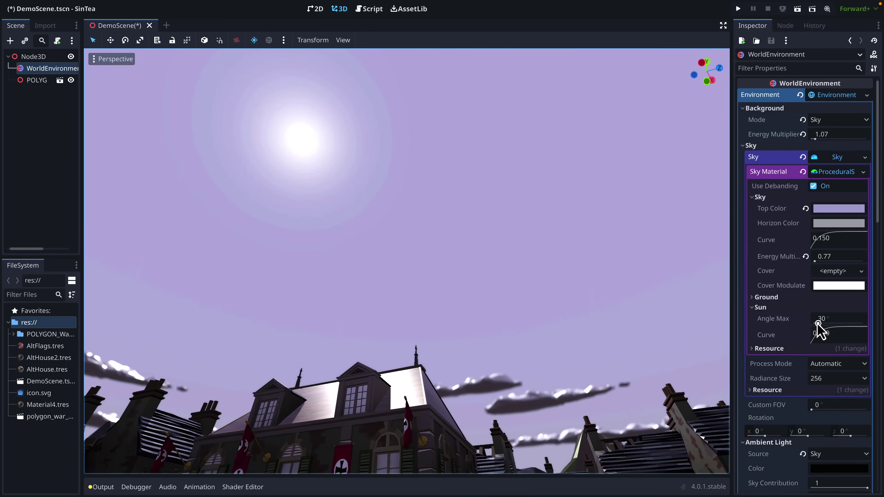
{"action": "left_click_drag", "start_coordinate": [818, 324], "coordinate": [829, 340]}
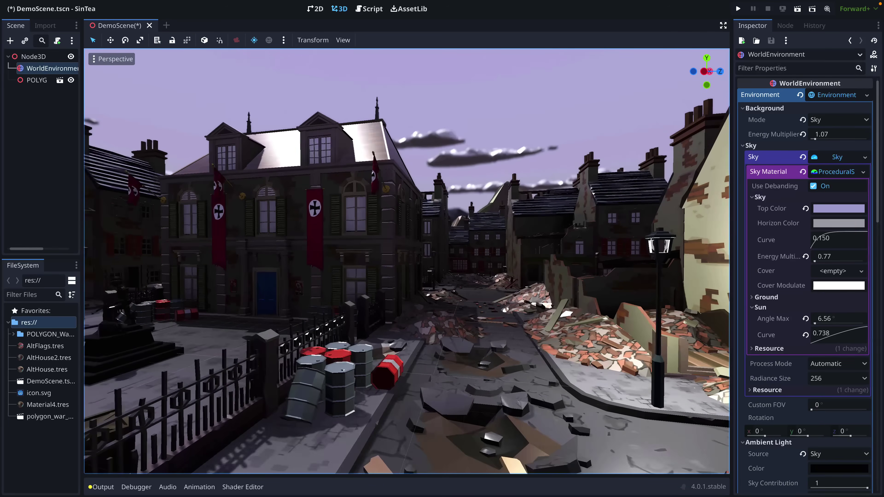
{"action": "middle_click_drag", "start_coordinate": [418, 243], "coordinate": [442, 245]}
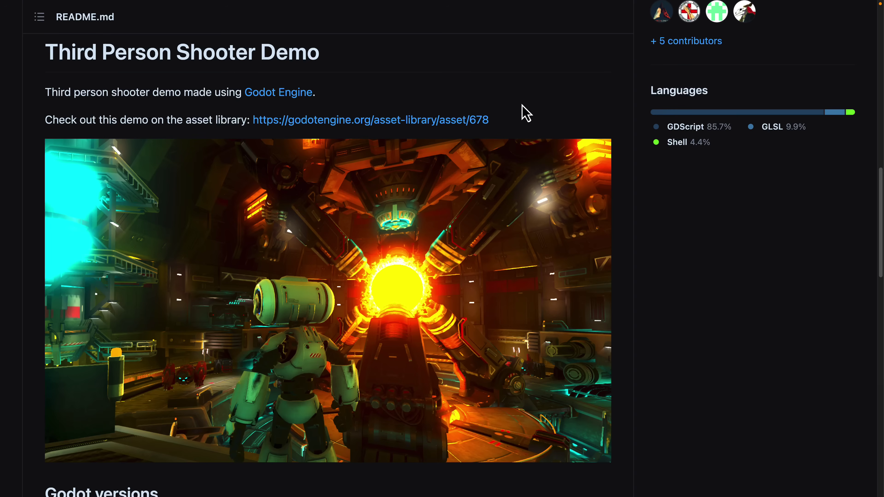
Step: Return to the top of the tps-demo repo and show its branch list with 4.0-dev, then close it
{"action": "scroll", "coordinate": [525, 113], "scroll_direction": "up", "scroll_amount": 15}
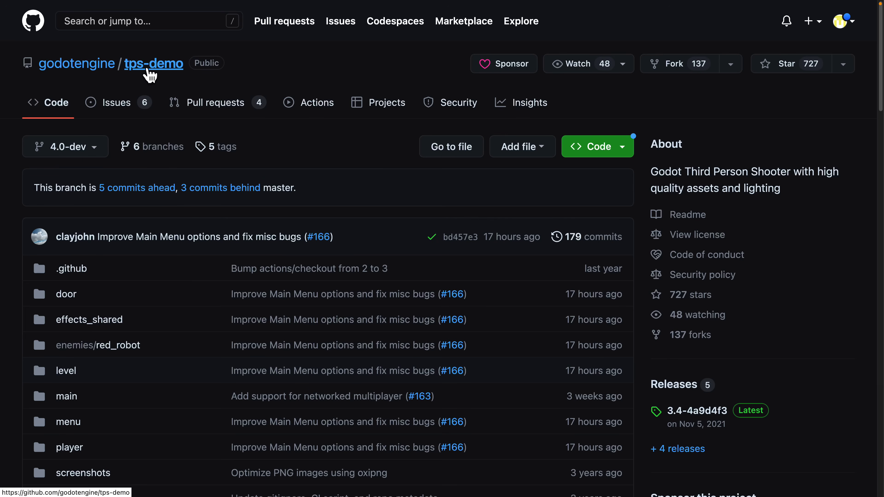
{"action": "left_click", "coordinate": [64, 148]}
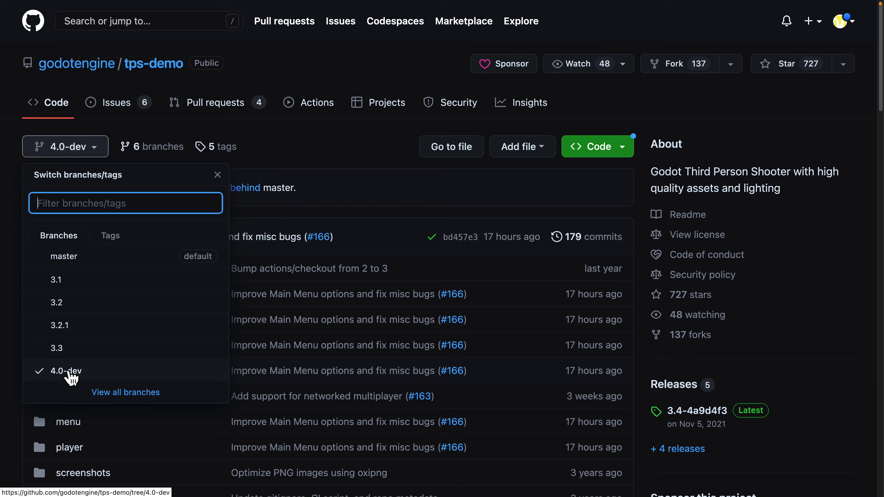
{"action": "left_click", "coordinate": [336, 166]}
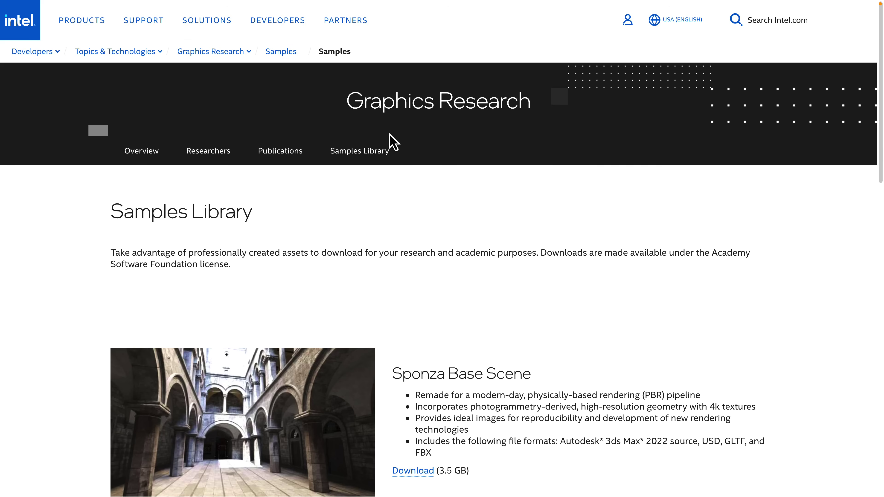
Step: Scroll through the 3.5 GB Sponza Base Scene and add-on package downloads, then back to the top
{"action": "scroll", "coordinate": [390, 134], "scroll_direction": "down", "scroll_amount": 5}
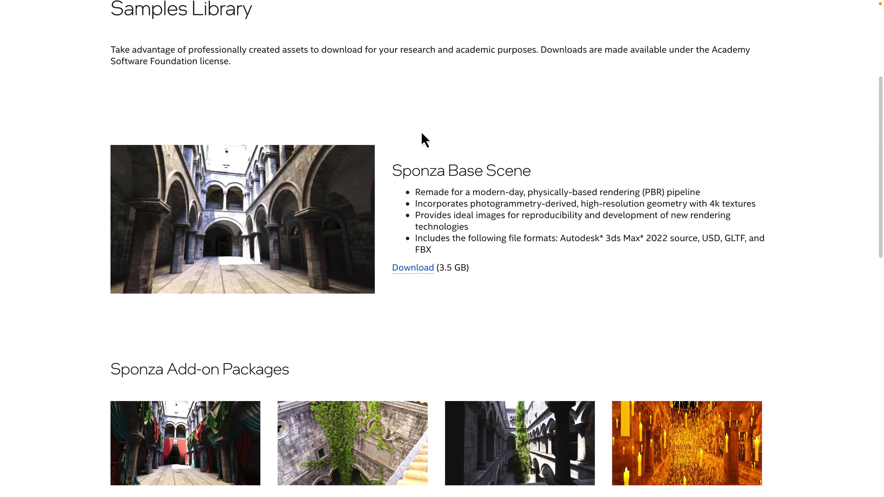
{"action": "scroll", "coordinate": [483, 155], "scroll_direction": "down", "scroll_amount": 1}
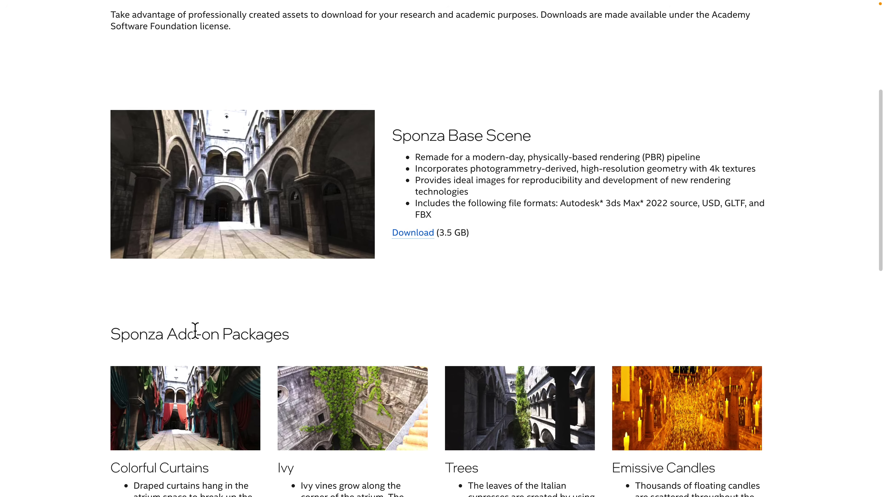
{"action": "scroll", "coordinate": [347, 358], "scroll_direction": "down", "scroll_amount": 3}
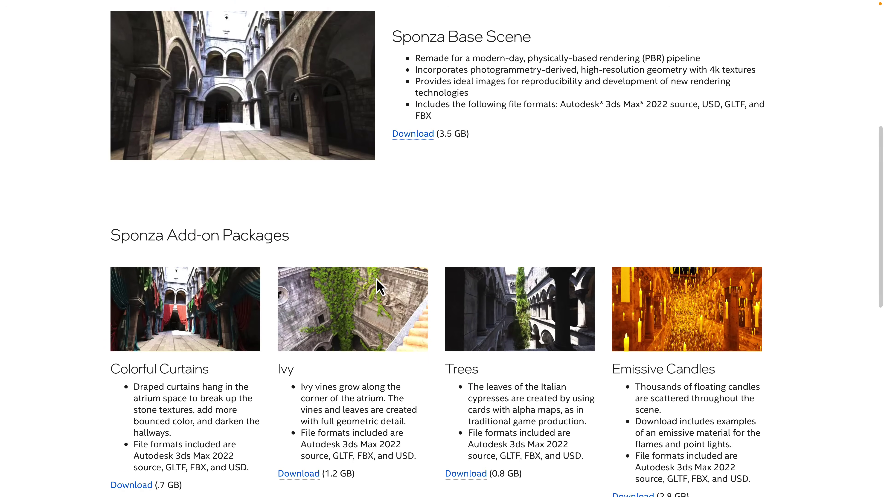
{"action": "scroll", "coordinate": [466, 229], "scroll_direction": "up", "scroll_amount": 4}
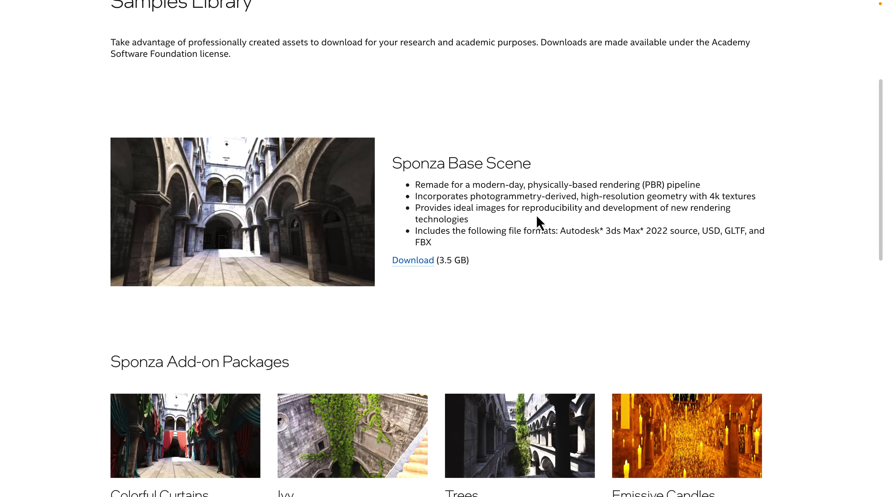
{"action": "scroll", "coordinate": [540, 223], "scroll_direction": "down", "scroll_amount": 3}
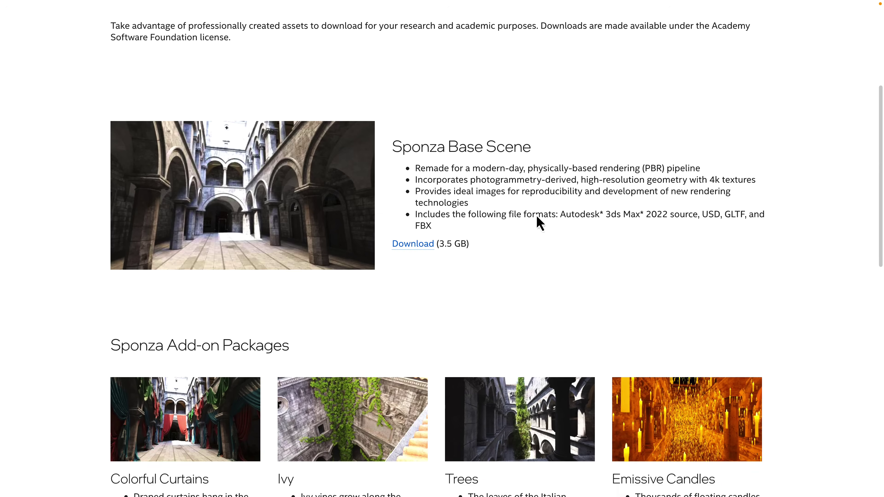
{"action": "scroll", "coordinate": [539, 223], "scroll_direction": "down", "scroll_amount": 2}
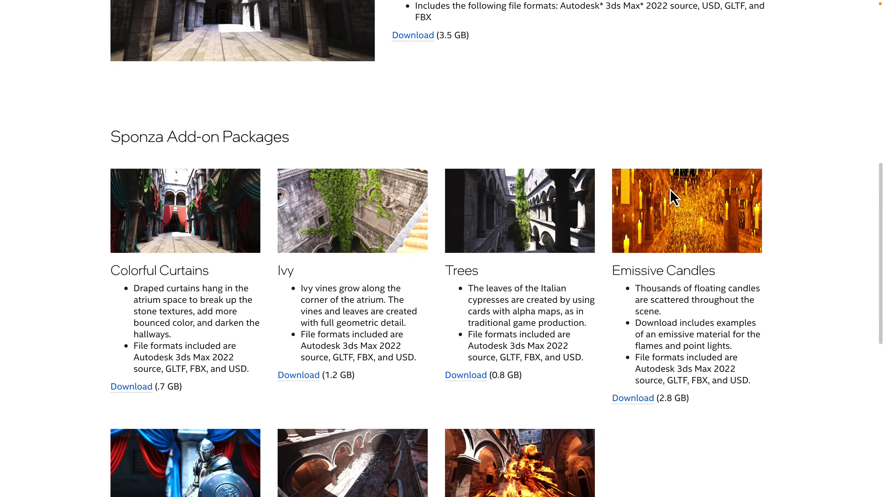
{"action": "scroll", "coordinate": [671, 195], "scroll_direction": "down", "scroll_amount": 4}
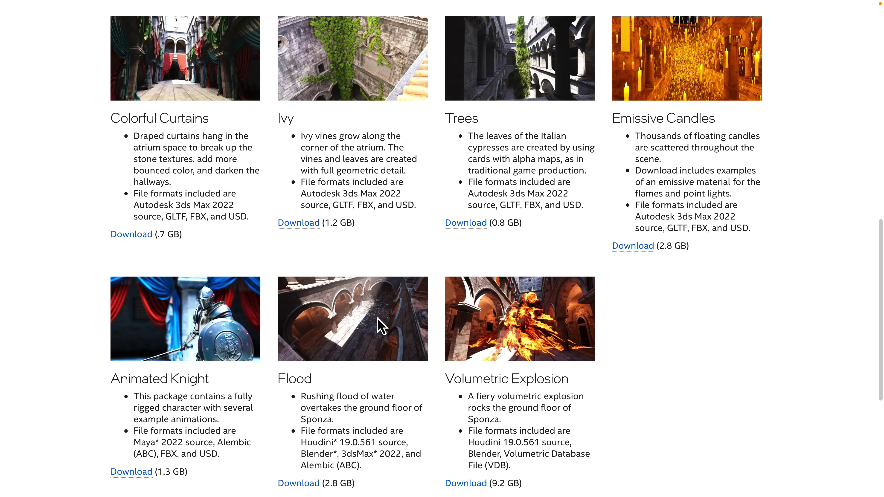
{"action": "scroll", "coordinate": [339, 427], "scroll_direction": "down", "scroll_amount": 1}
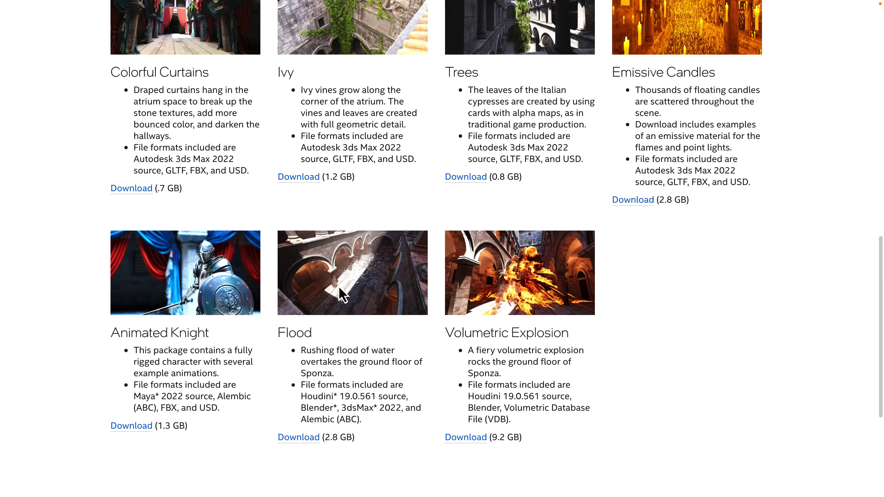
{"action": "scroll", "coordinate": [498, 307], "scroll_direction": "up", "scroll_amount": 5}
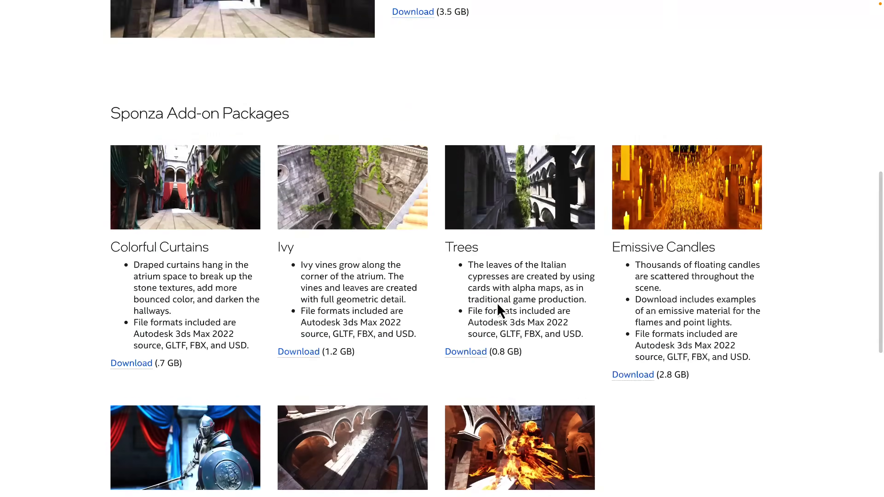
{"action": "scroll", "coordinate": [500, 310], "scroll_direction": "up", "scroll_amount": 2}
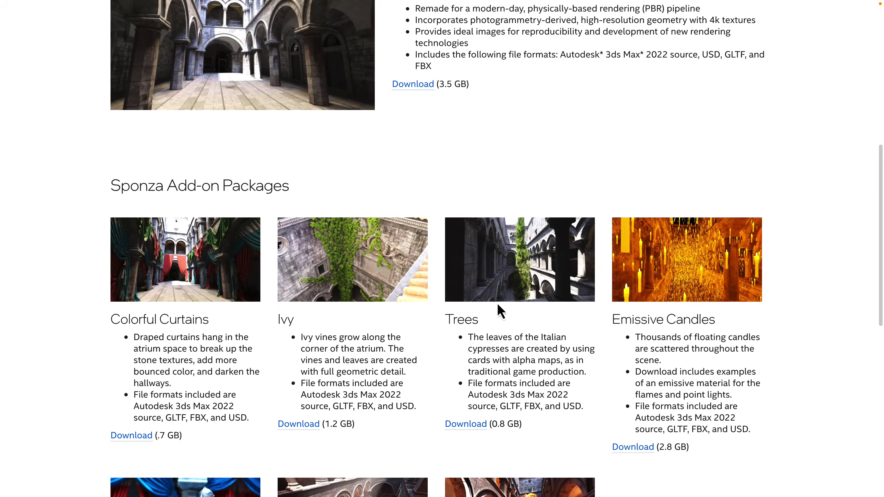
{"action": "scroll", "coordinate": [500, 310], "scroll_direction": "up", "scroll_amount": 5}
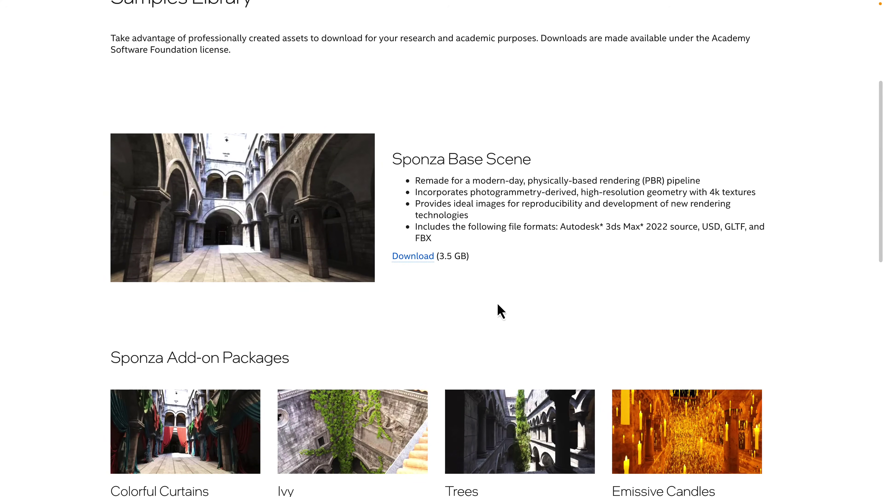
{"action": "scroll", "coordinate": [499, 306], "scroll_direction": "up", "scroll_amount": 3}
{"action": "scroll", "coordinate": [499, 306], "scroll_direction": "down", "scroll_amount": 9}
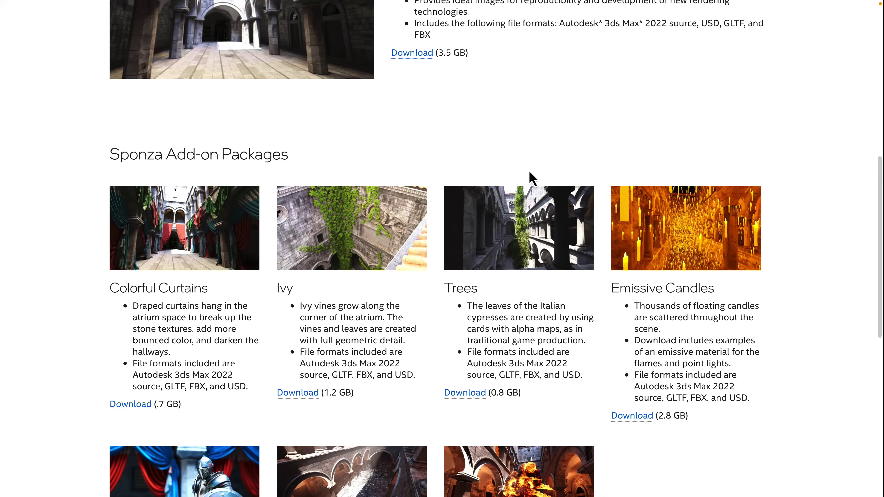
{"action": "scroll", "coordinate": [483, 156], "scroll_direction": "up", "scroll_amount": 10}
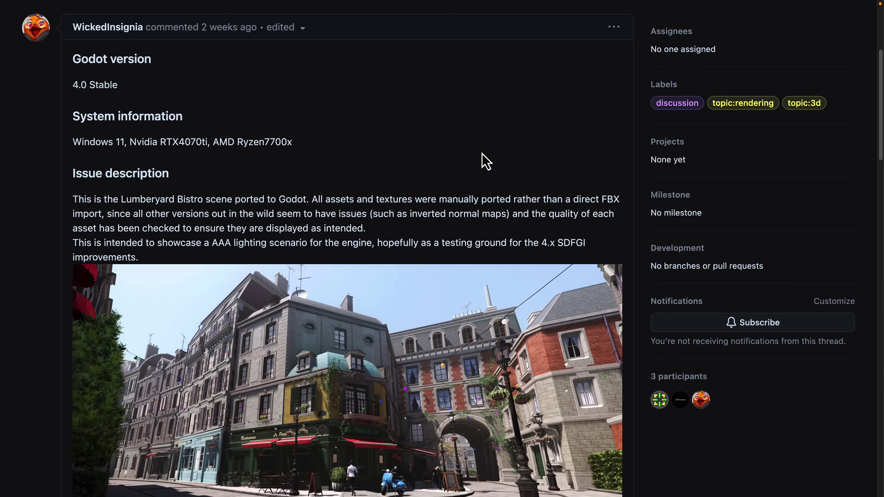
Step: Read through Godot issue #74965 on the Lumberyard Bistro scene down to its HERE project link
{"action": "scroll", "coordinate": [485, 162], "scroll_direction": "down", "scroll_amount": 2}
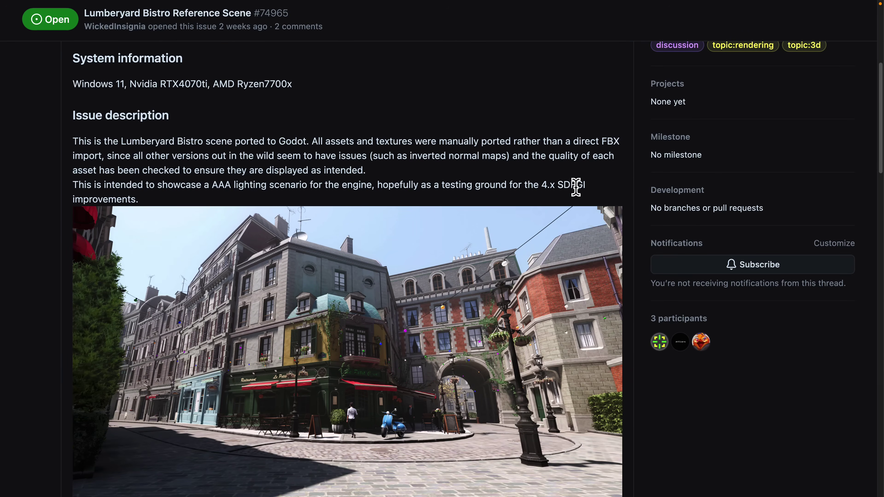
{"action": "scroll", "coordinate": [453, 187], "scroll_direction": "down", "scroll_amount": 6}
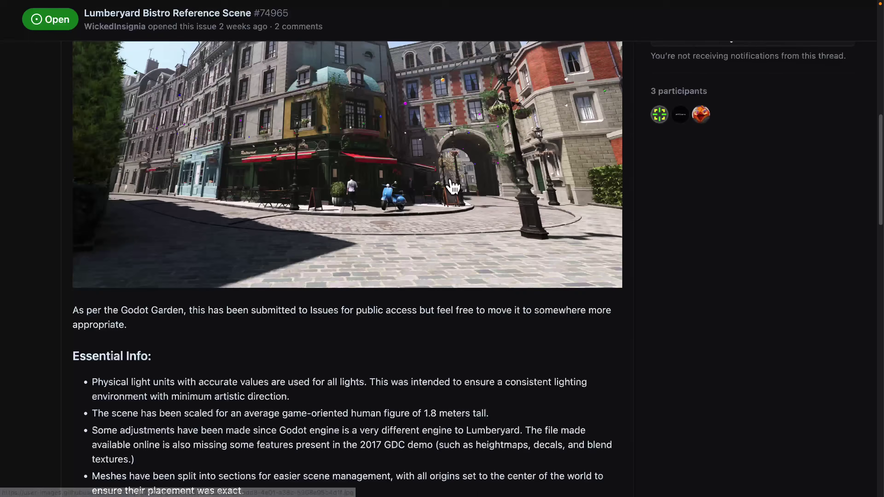
{"action": "scroll", "coordinate": [454, 187], "scroll_direction": "down", "scroll_amount": 6}
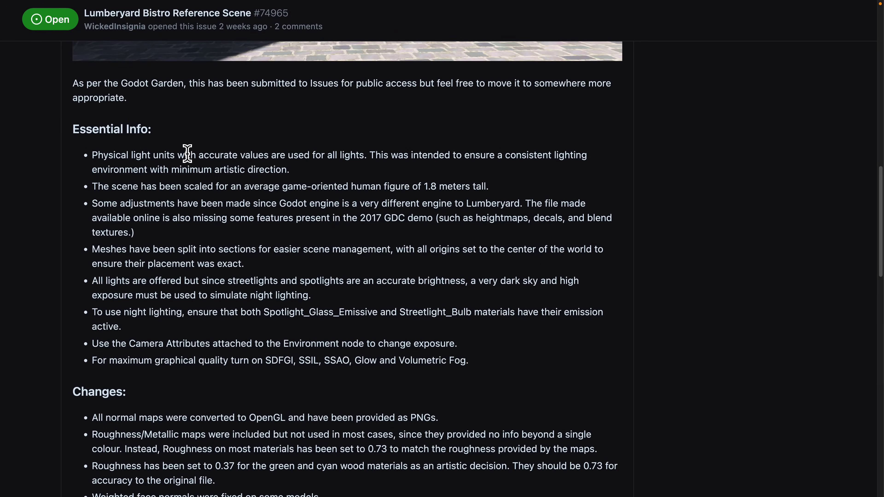
{"action": "scroll", "coordinate": [187, 154], "scroll_direction": "down", "scroll_amount": 6}
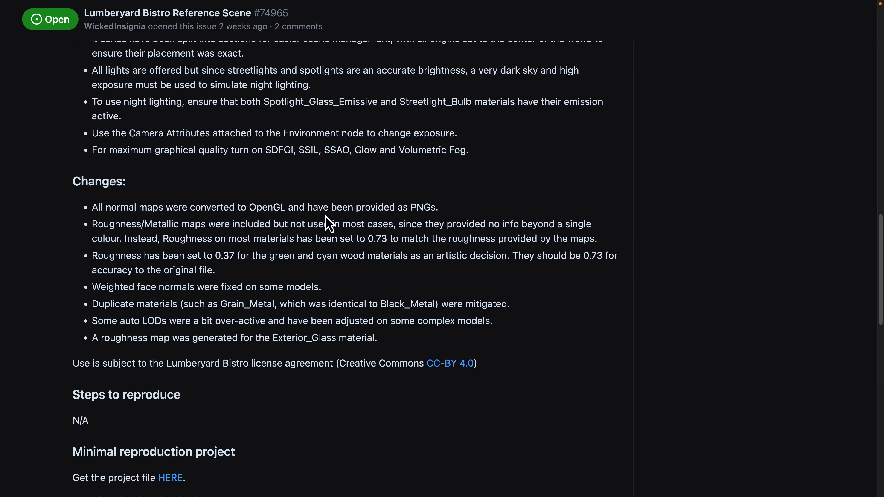
{"action": "scroll", "coordinate": [327, 223], "scroll_direction": "down", "scroll_amount": 2}
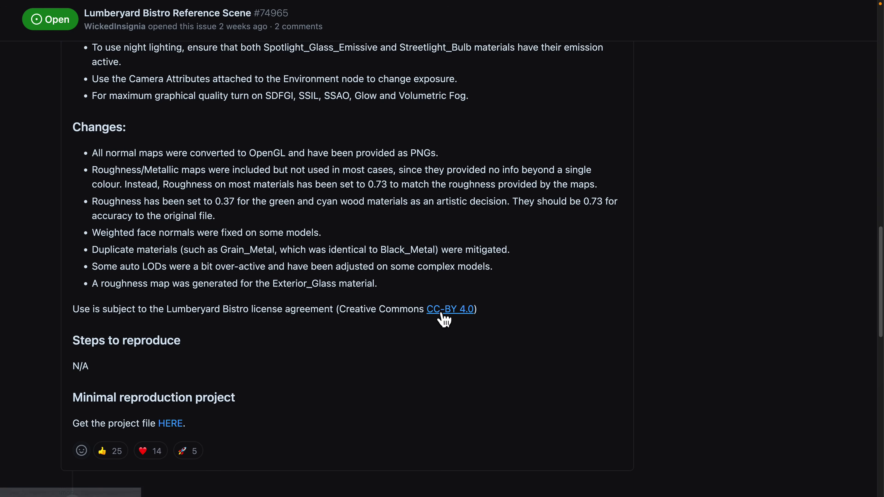
{"action": "scroll", "coordinate": [310, 306], "scroll_direction": "down", "scroll_amount": 2}
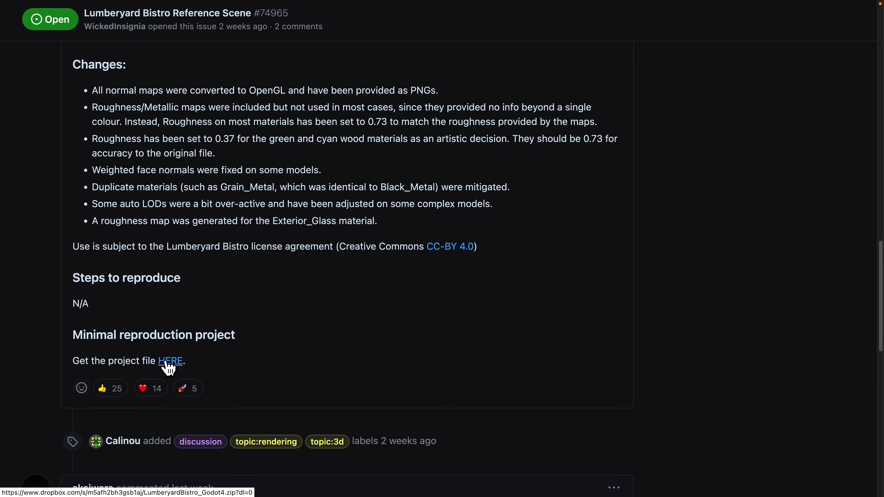
{"action": "scroll", "coordinate": [234, 305], "scroll_direction": "up", "scroll_amount": 8}
{"action": "scroll", "coordinate": [233, 305], "scroll_direction": "up", "scroll_amount": 15}
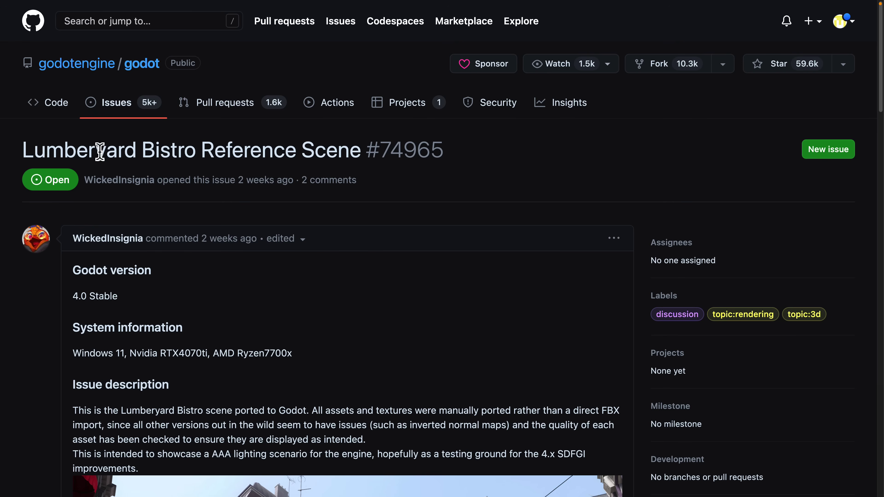
Step: Highlight 'Lumberyard' in the issue title, then switch to the Humble Bundle POLYGON #3 page
{"action": "double_click", "coordinate": [77, 155]}
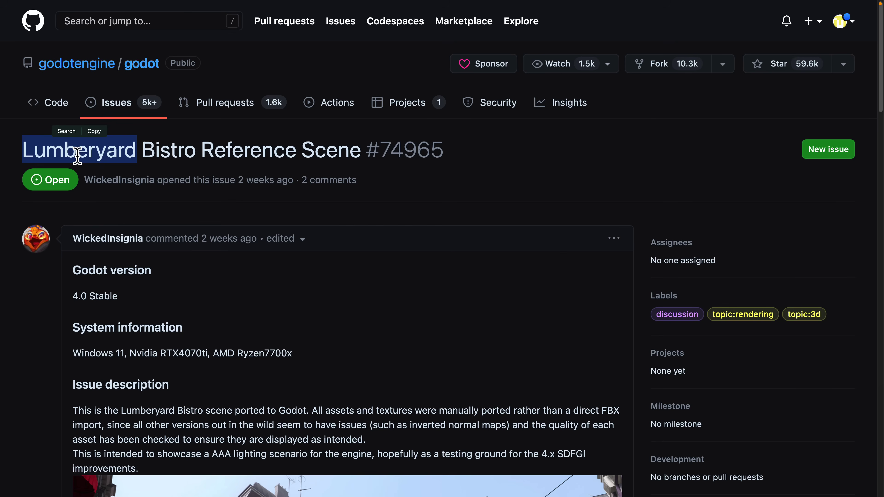
{"action": "left_click", "coordinate": [153, 156]}
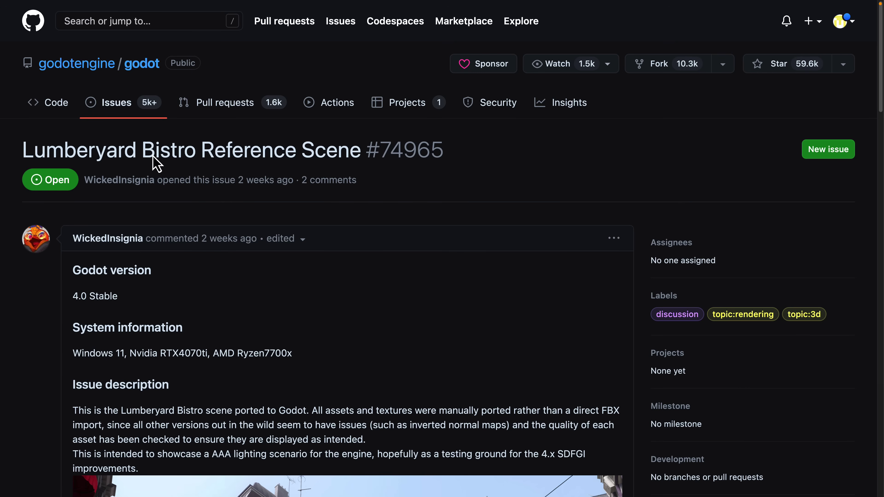
{"action": "key", "text": "ctrl+Tab"}
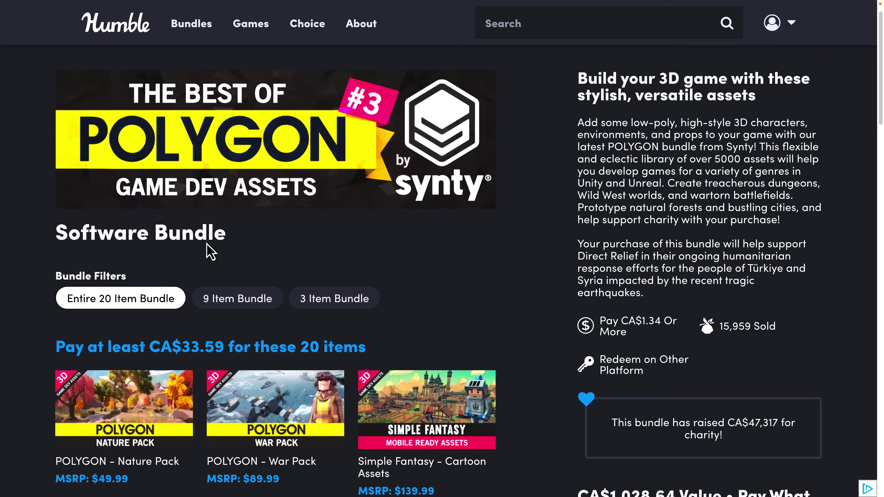
{"action": "scroll", "coordinate": [371, 286], "scroll_direction": "down", "scroll_amount": 5}
{"action": "scroll", "coordinate": [371, 286], "scroll_direction": "down", "scroll_amount": 9}
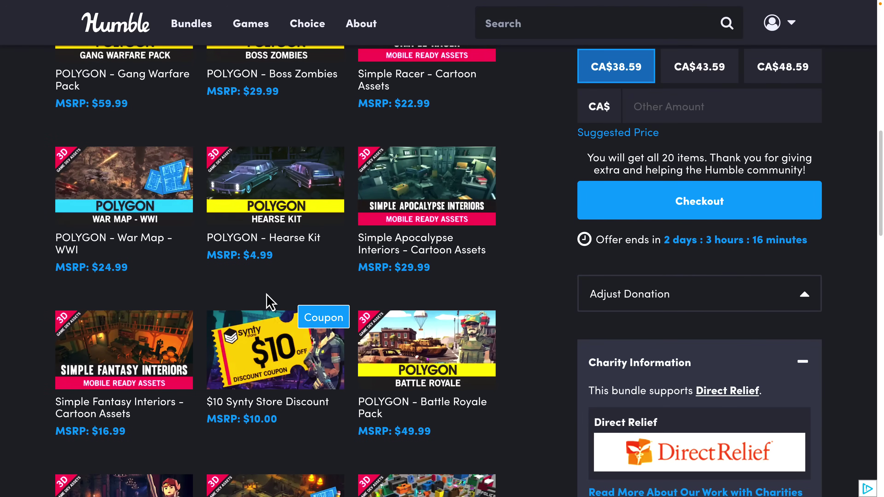
{"action": "scroll", "coordinate": [351, 280], "scroll_direction": "down", "scroll_amount": 2}
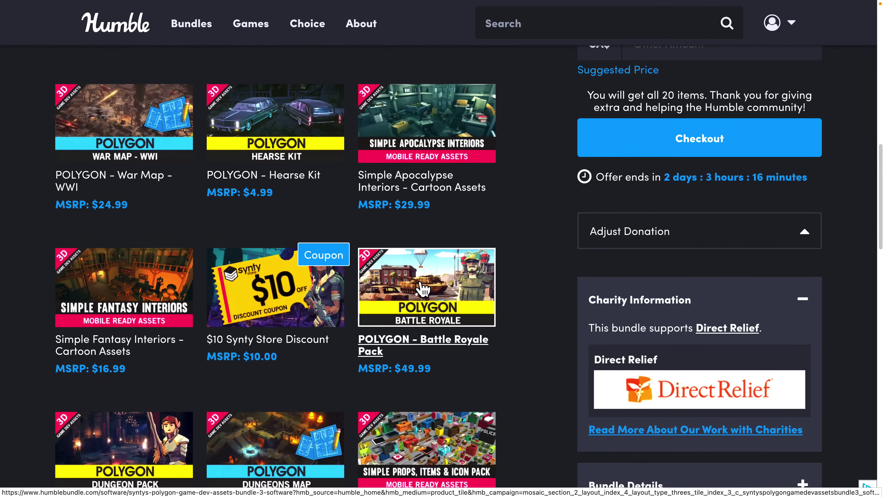
{"action": "scroll", "coordinate": [361, 290], "scroll_direction": "down", "scroll_amount": 3}
{"action": "scroll", "coordinate": [347, 325], "scroll_direction": "down", "scroll_amount": 4}
{"action": "scroll", "coordinate": [347, 326], "scroll_direction": "down", "scroll_amount": 3}
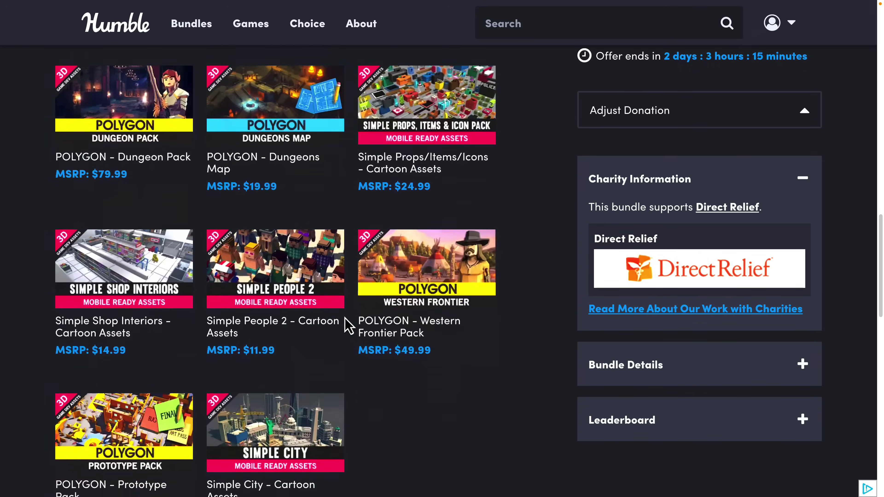
{"action": "scroll", "coordinate": [347, 325], "scroll_direction": "up", "scroll_amount": 7}
{"action": "scroll", "coordinate": [347, 326], "scroll_direction": "up", "scroll_amount": 8}
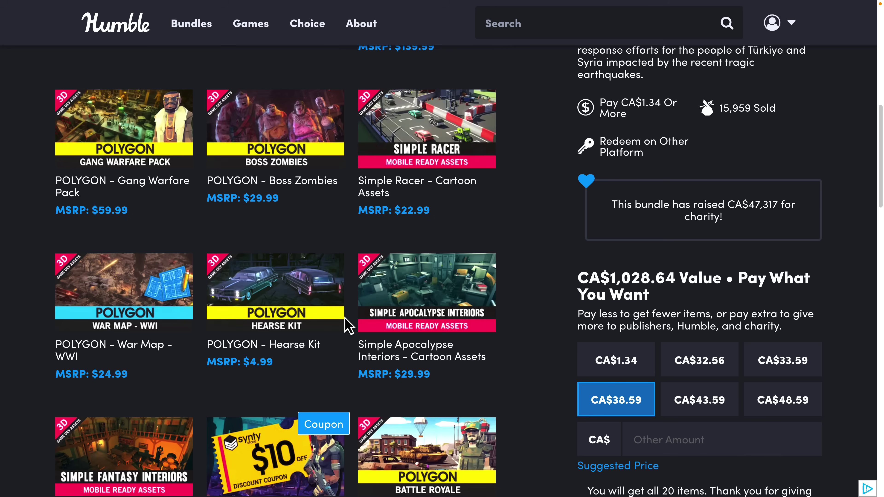
{"action": "scroll", "coordinate": [537, 343], "scroll_direction": "down", "scroll_amount": 5}
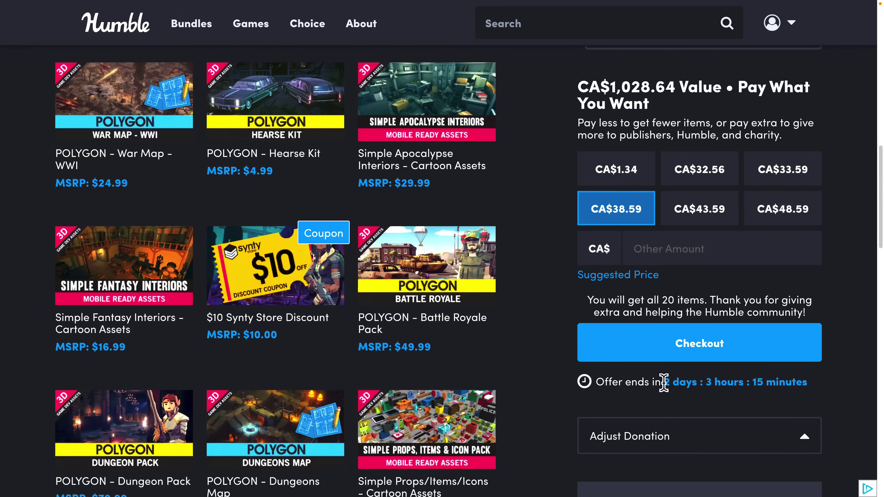
{"action": "scroll", "coordinate": [569, 270], "scroll_direction": "up", "scroll_amount": 12}
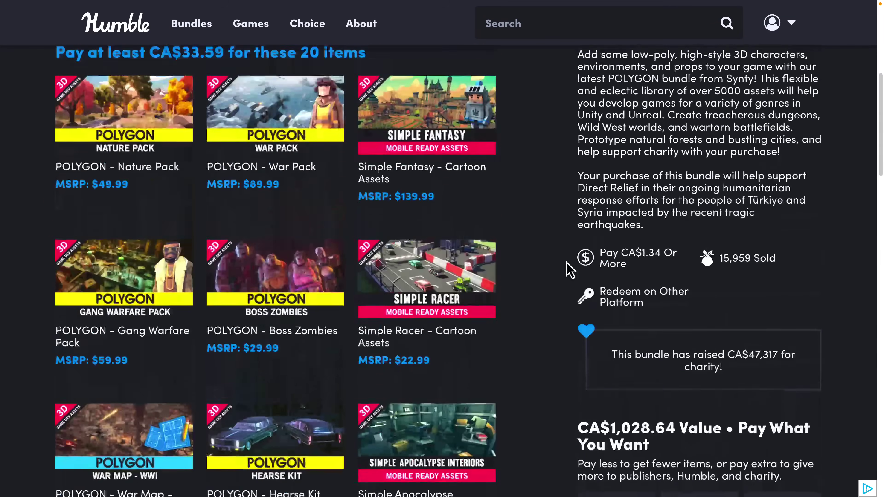